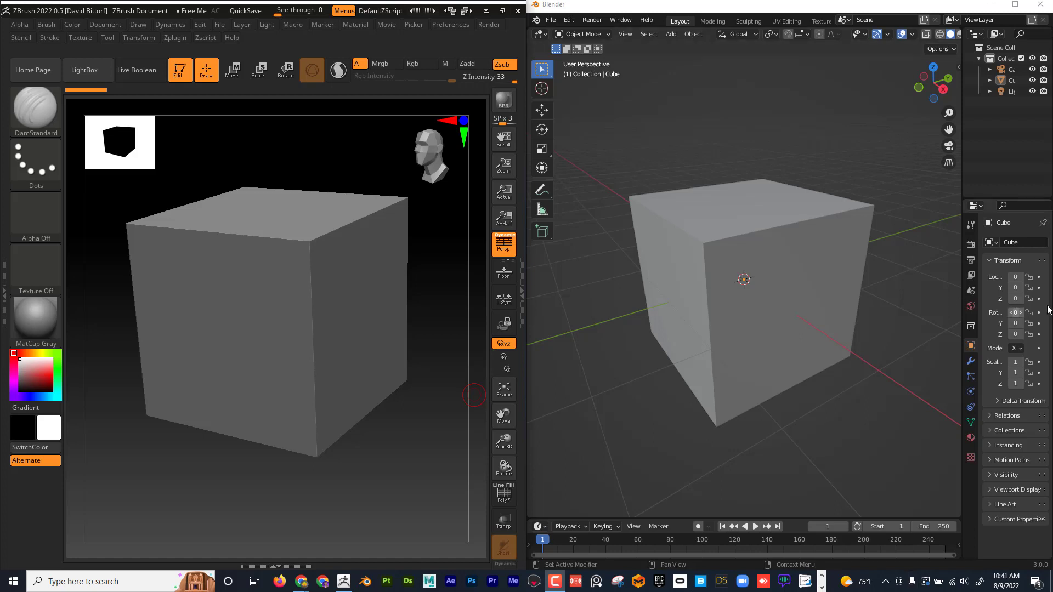
Maximize the ZBrush window with the Tool palette open and display the wireframe on the cube
{"action": "left_click", "coordinate": [502, 11]}
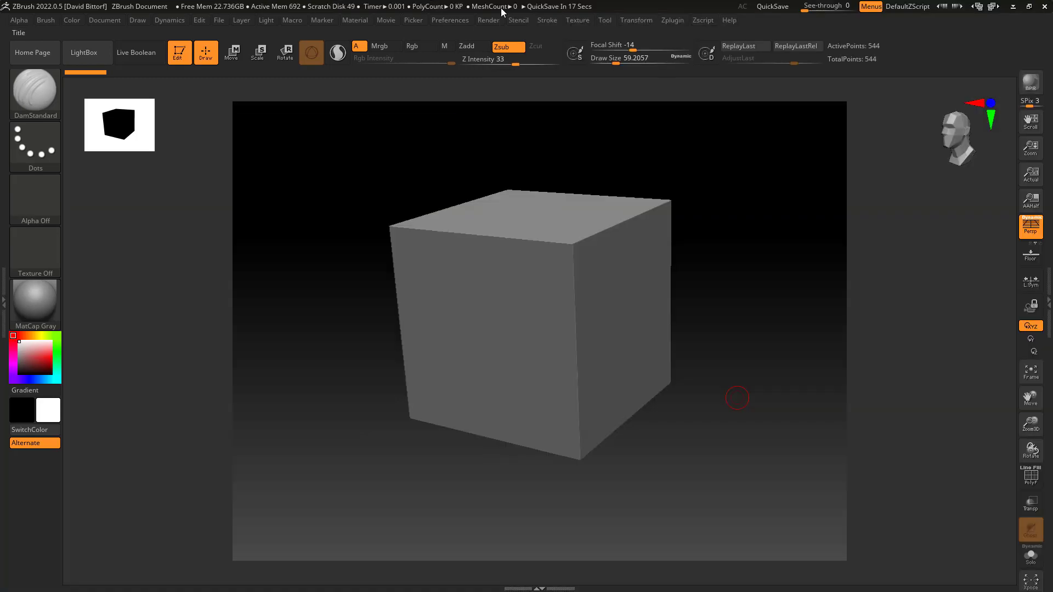
{"action": "left_click", "coordinate": [1047, 302]}
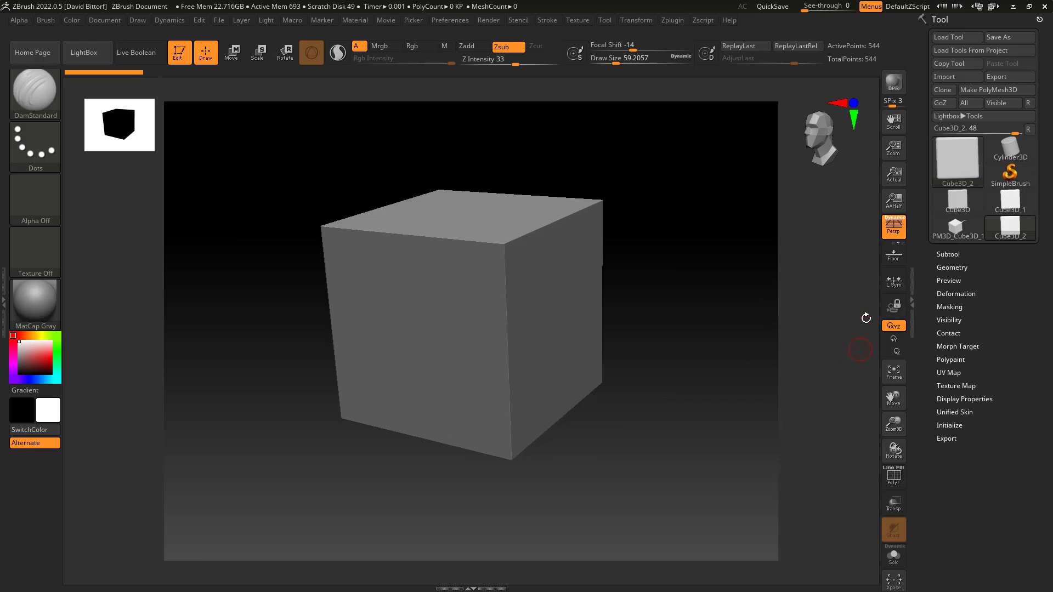
{"action": "left_click", "coordinate": [890, 476]}
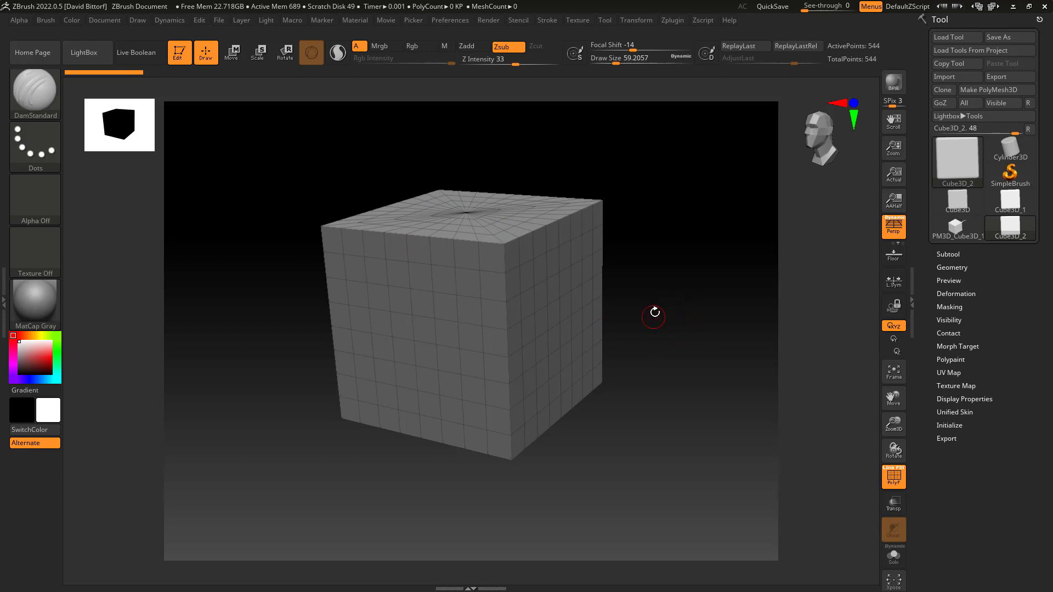
{"action": "left_click_drag", "start_coordinate": [654, 317], "coordinate": [578, 279]}
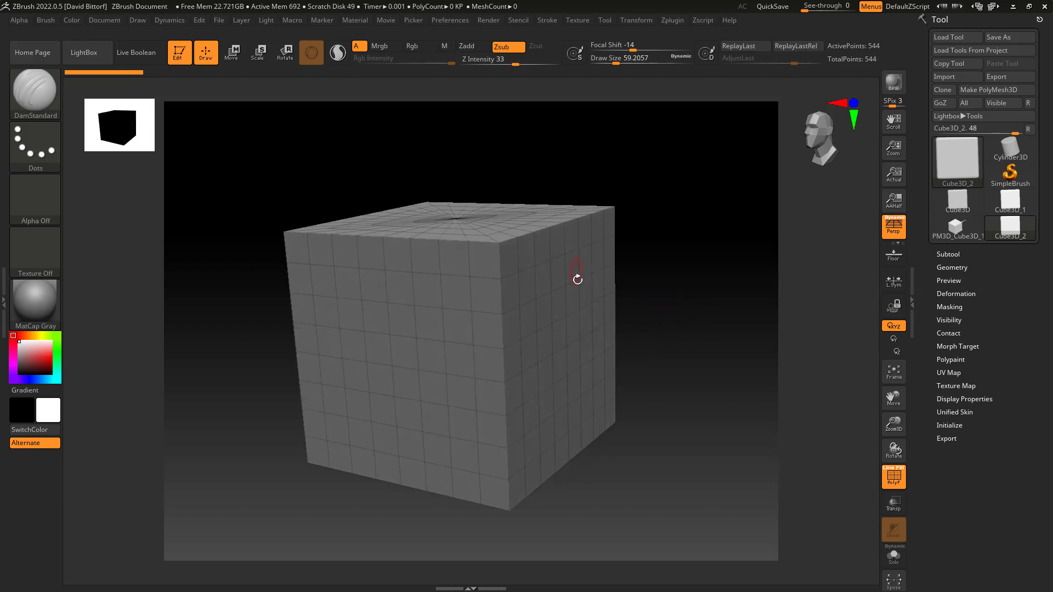
Convert the primitive cube into an editable PolyMesh3D and open its geometry settings
{"action": "left_click", "coordinate": [982, 90]}
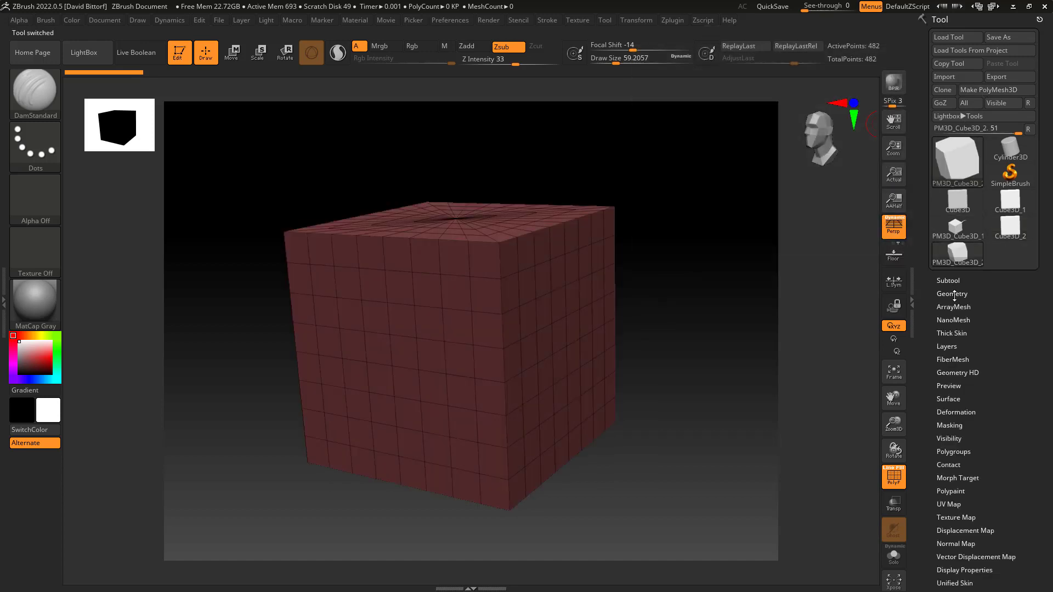
{"action": "left_click", "coordinate": [961, 293]}
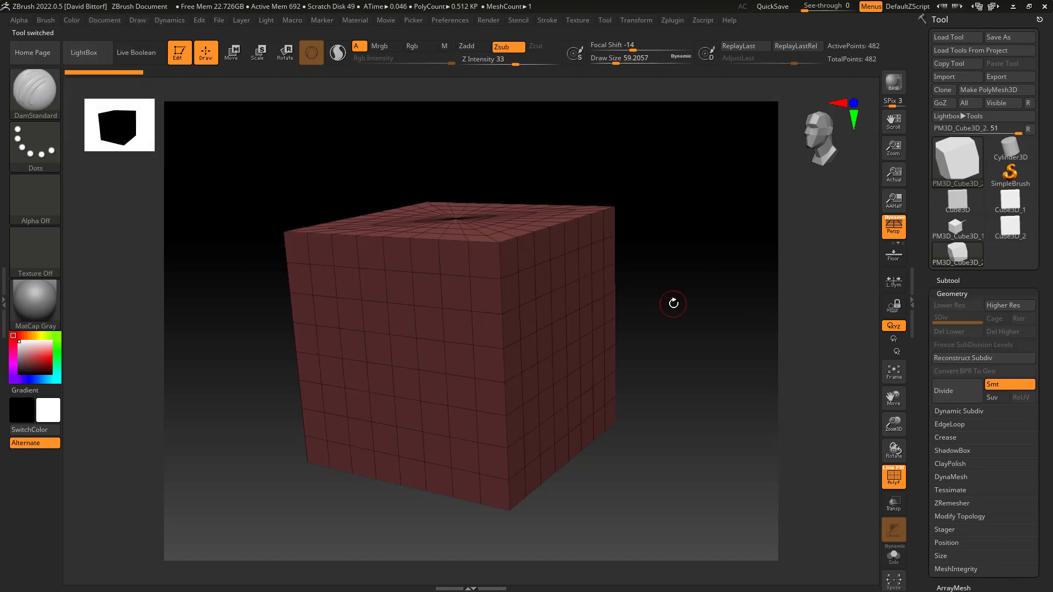
Try a curved DamStandard stroke down the side face of the undivided cube, and undo it
{"action": "left_click_drag", "start_coordinate": [694, 310], "coordinate": [615, 307]}
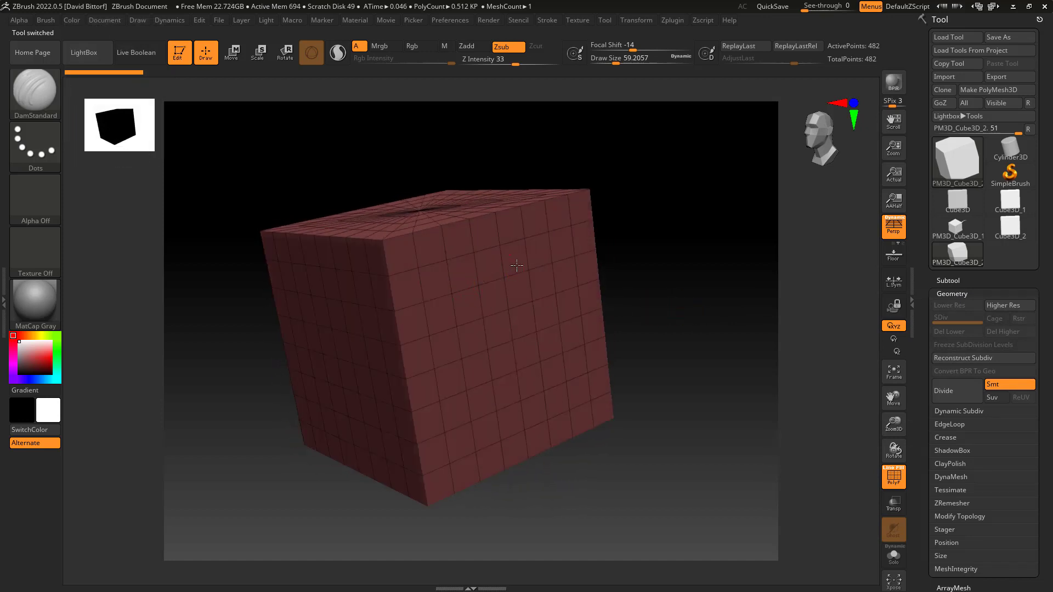
{"action": "mouse_move", "coordinate": [517, 265]}
{"action": "left_mouse_down"}
{"action": "mouse_move", "coordinate": [483, 323]}
{"action": "mouse_move", "coordinate": [514, 373]}
{"action": "mouse_move", "coordinate": [510, 431]}
{"action": "left_mouse_up"}
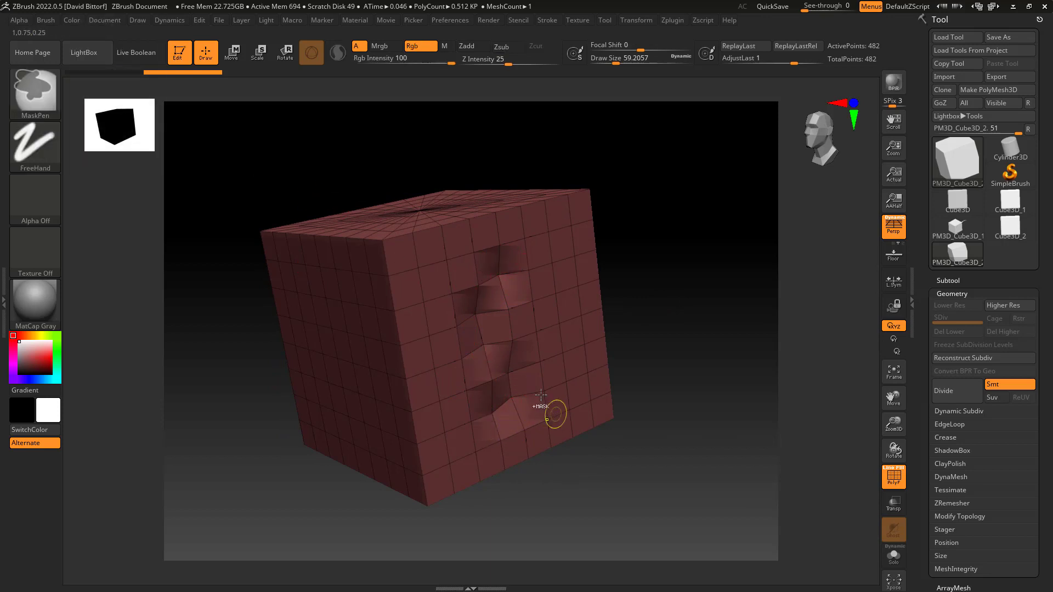
{"action": "key", "text": "ctrl+z"}
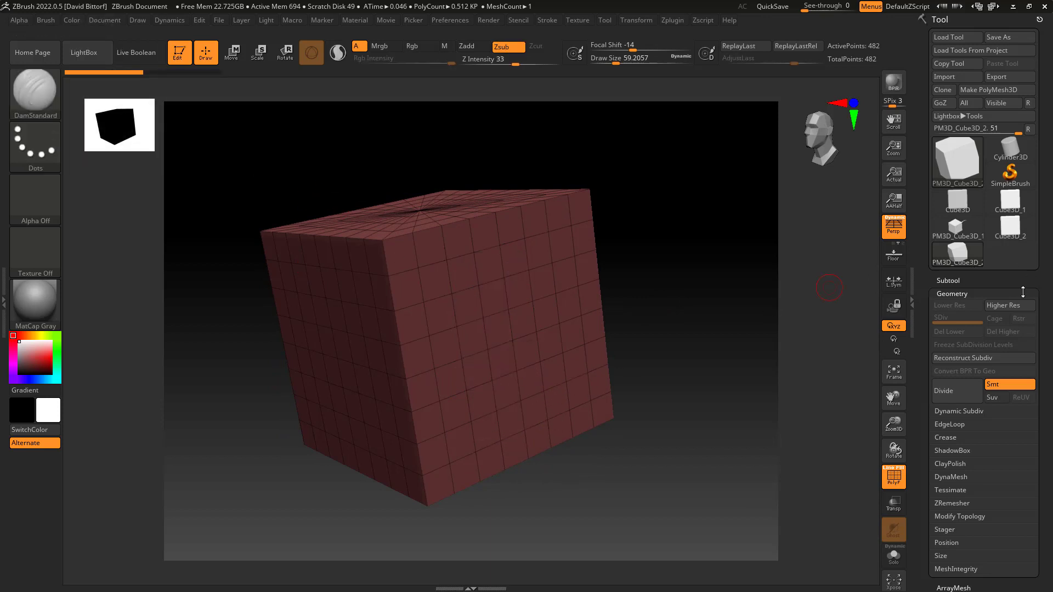
Subdivide the cube with smoothing on, up to subdivision level 5
{"action": "left_click", "coordinate": [962, 398]}
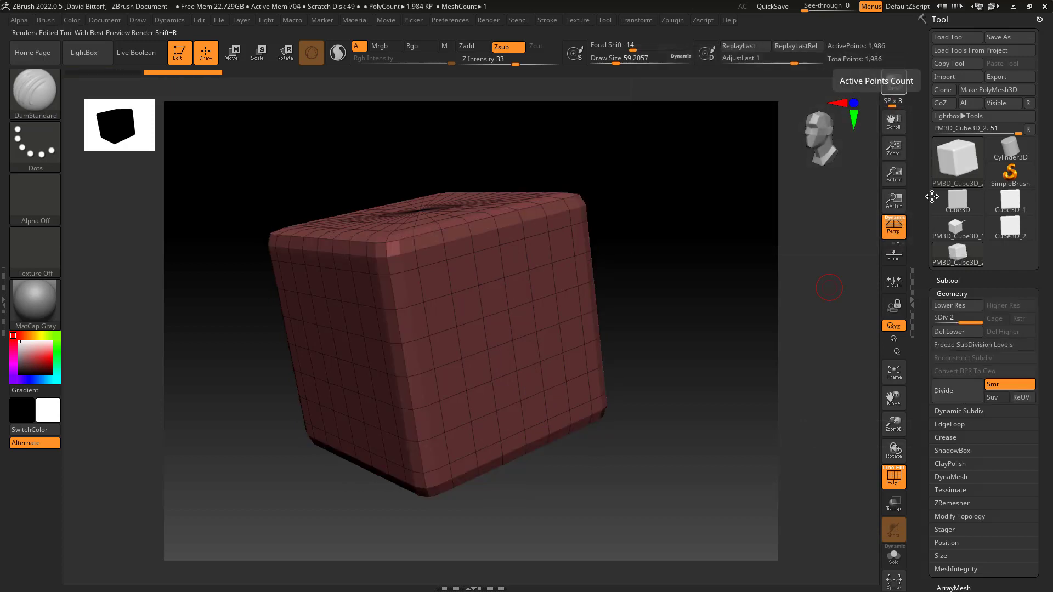
{"action": "left_click", "coordinate": [955, 387]}
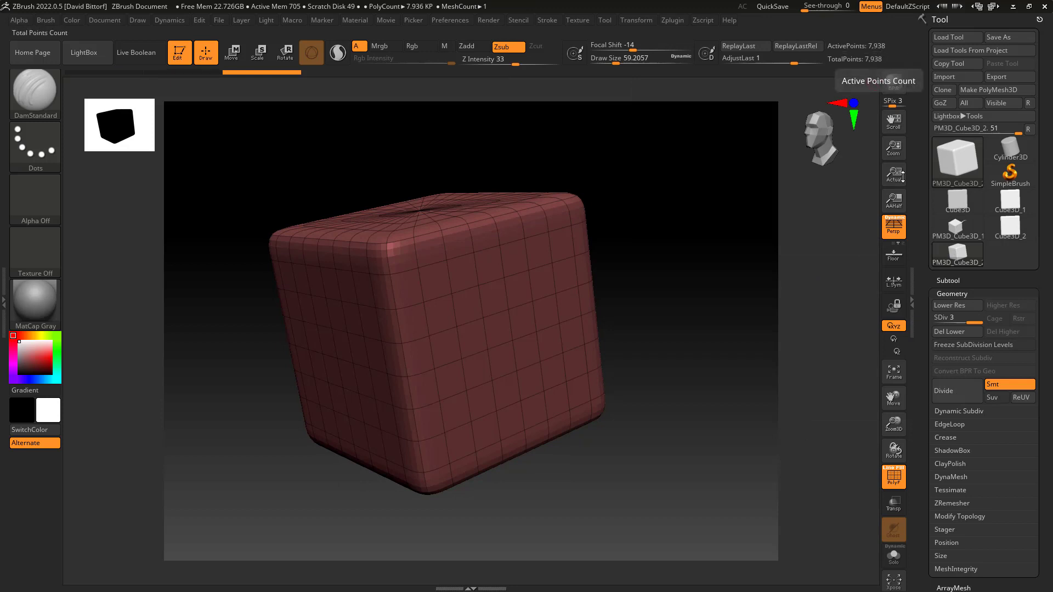
{"action": "left_click", "coordinate": [956, 386]}
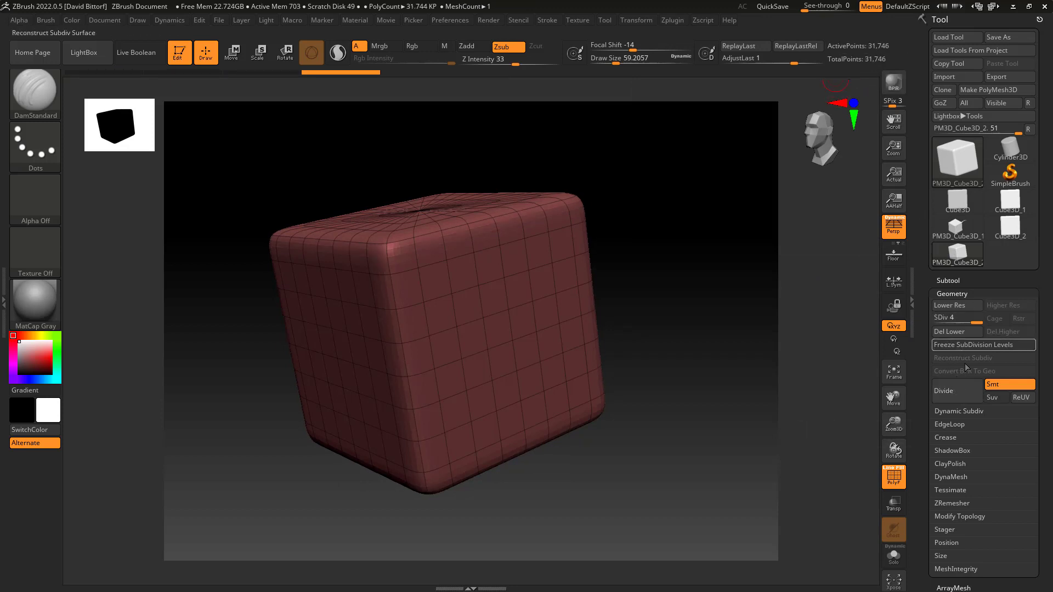
{"action": "left_click", "coordinate": [966, 388]}
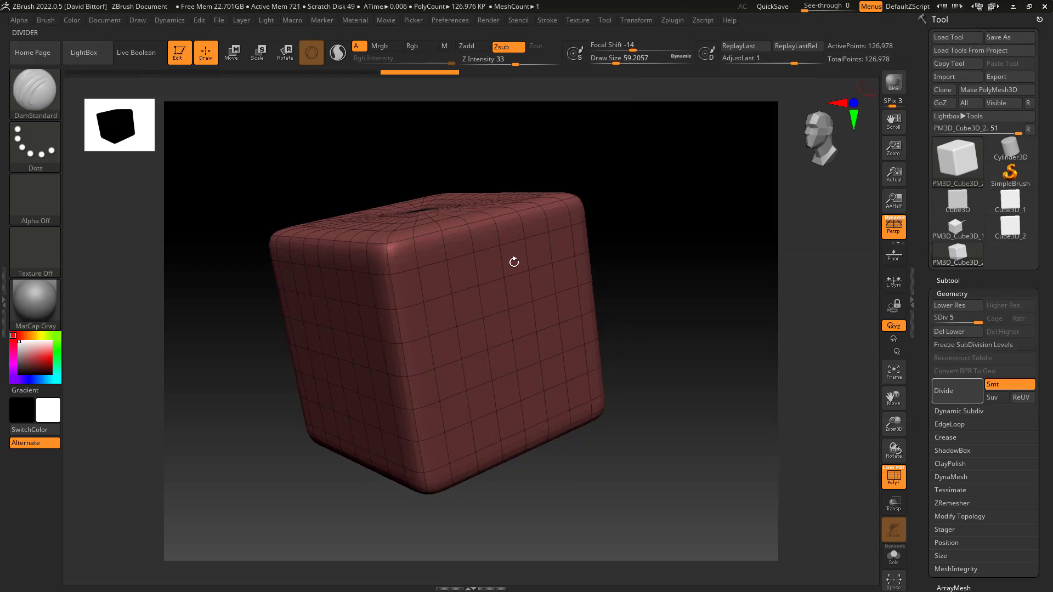
Undo a trial curved DamStandard stroke on the side face, and subdivide the mesh up to level 7
{"action": "mouse_move", "coordinate": [503, 253]}
{"action": "left_mouse_down"}
{"action": "mouse_move", "coordinate": [460, 299]}
{"action": "mouse_move", "coordinate": [500, 356]}
{"action": "mouse_move", "coordinate": [478, 420]}
{"action": "left_mouse_up"}
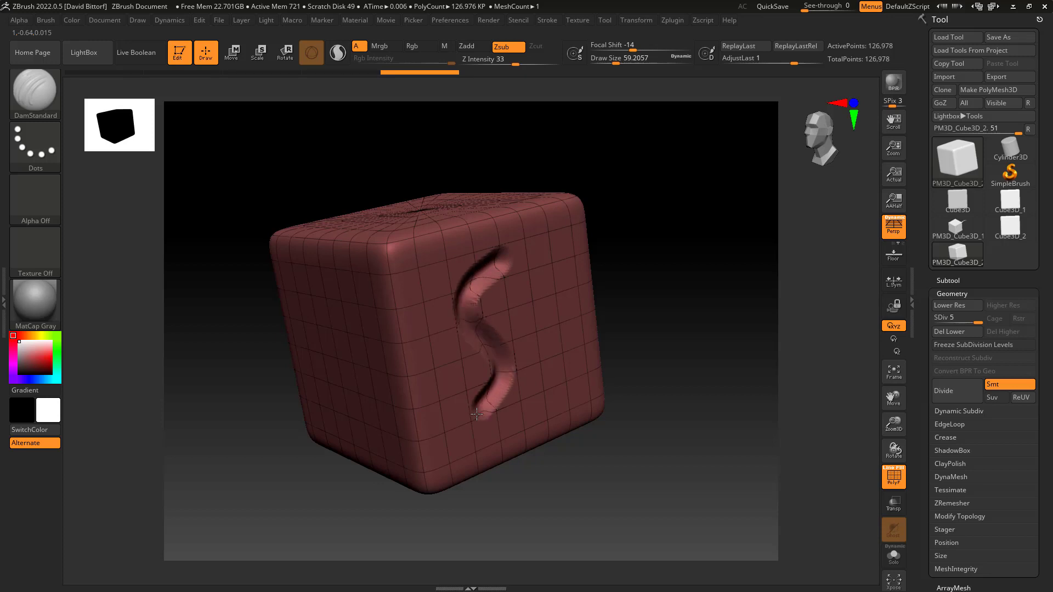
{"action": "key", "text": "ctrl+z"}
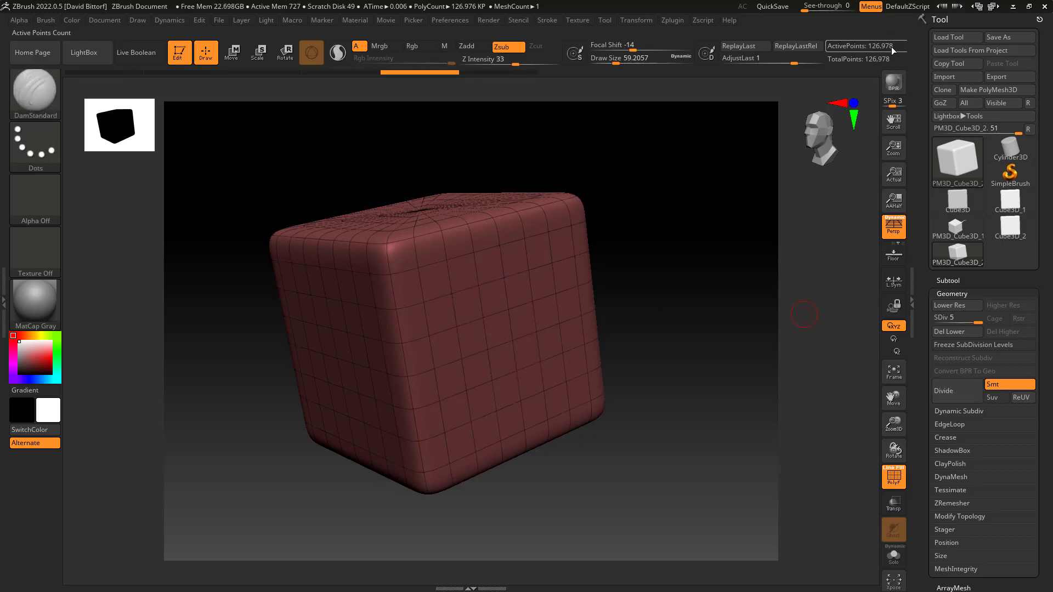
{"action": "left_click", "coordinate": [969, 391]}
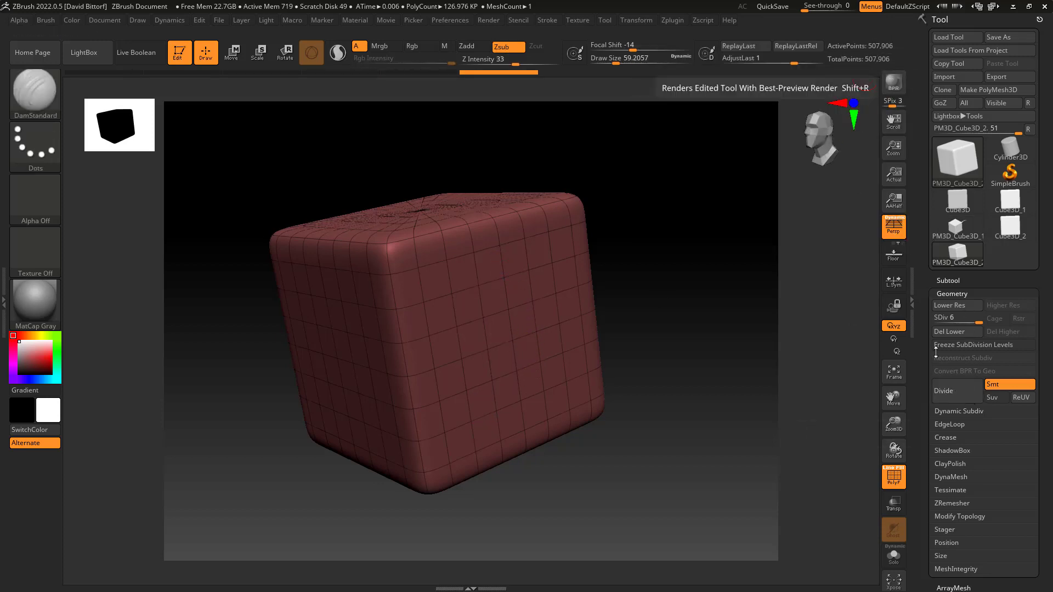
{"action": "left_click", "coordinate": [962, 395]}
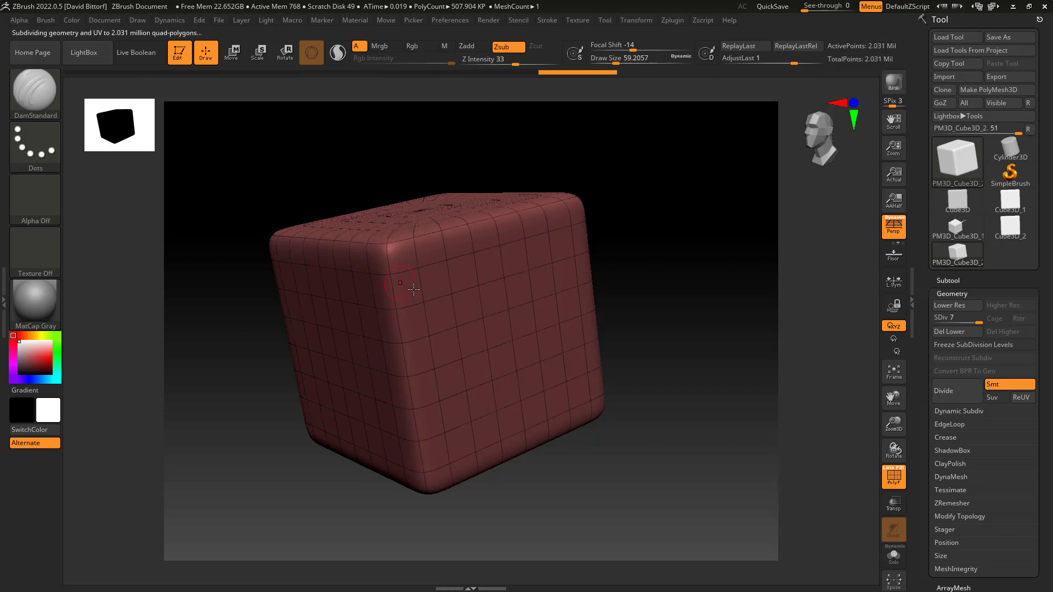
Reduce the brush draw size to about 41 and carve an S-shaped DamStandard groove down the cube's side face
{"action": "key", "text": "space"}
{"action": "left_click_drag", "start_coordinate": [472, 298], "coordinate": [466, 298]}
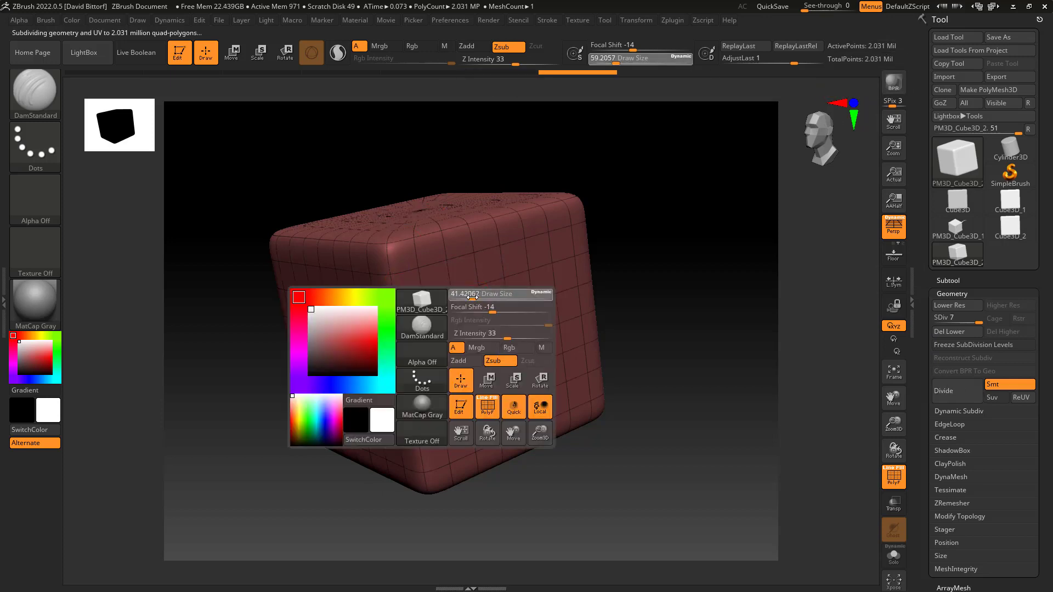
{"action": "mouse_move", "coordinate": [497, 267]}
{"action": "left_mouse_down"}
{"action": "mouse_move", "coordinate": [458, 307]}
{"action": "mouse_move", "coordinate": [493, 403]}
{"action": "mouse_move", "coordinate": [449, 418]}
{"action": "left_mouse_up"}
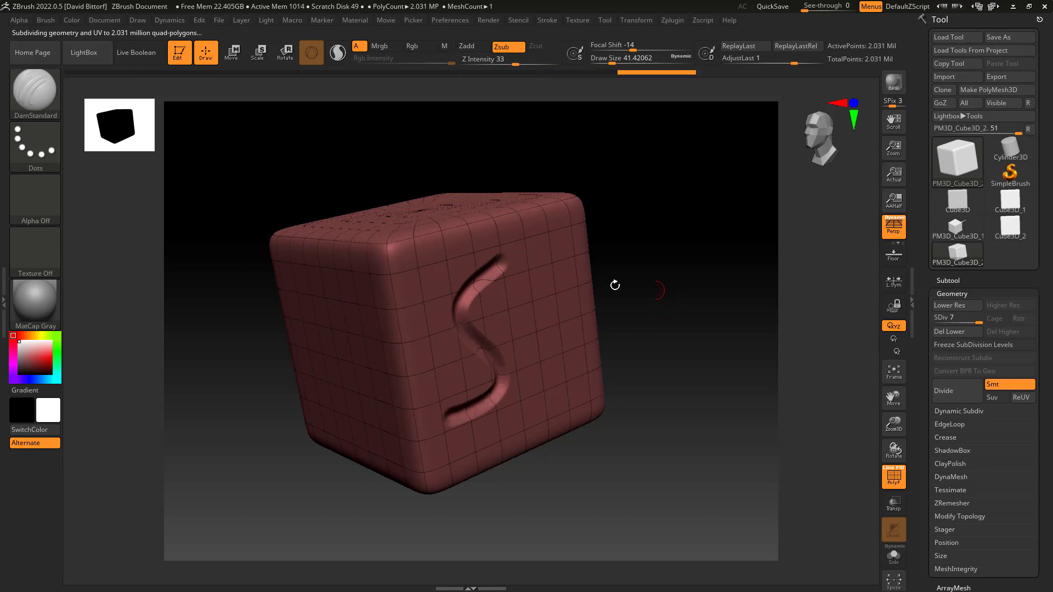
Hide the wireframe and examine the smoothness of the S-shaped groove up close and from above
{"action": "left_click", "coordinate": [887, 479]}
{"action": "left_click_drag", "start_coordinate": [713, 269], "coordinate": [739, 248], "text": "alt"}
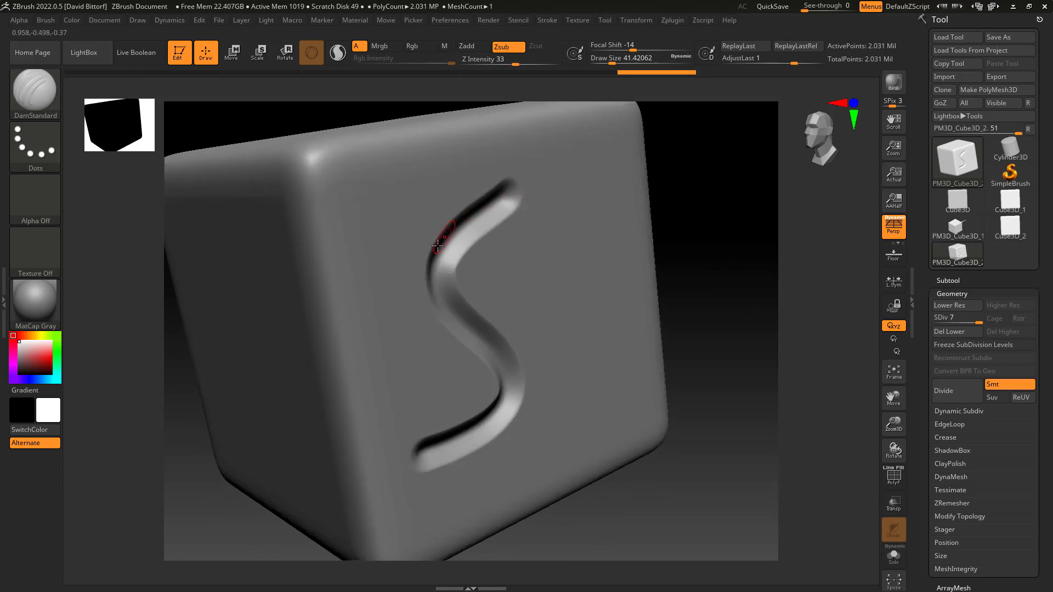
{"action": "left_click_drag", "start_coordinate": [702, 310], "coordinate": [666, 236], "text": "alt"}
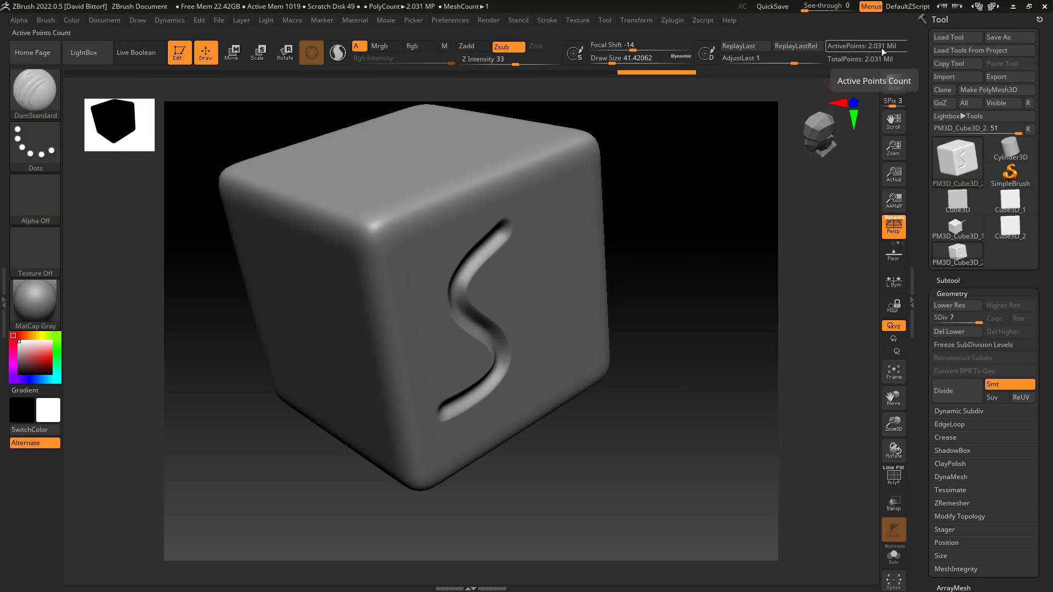
{"action": "left_click_drag", "start_coordinate": [658, 228], "coordinate": [670, 268]}
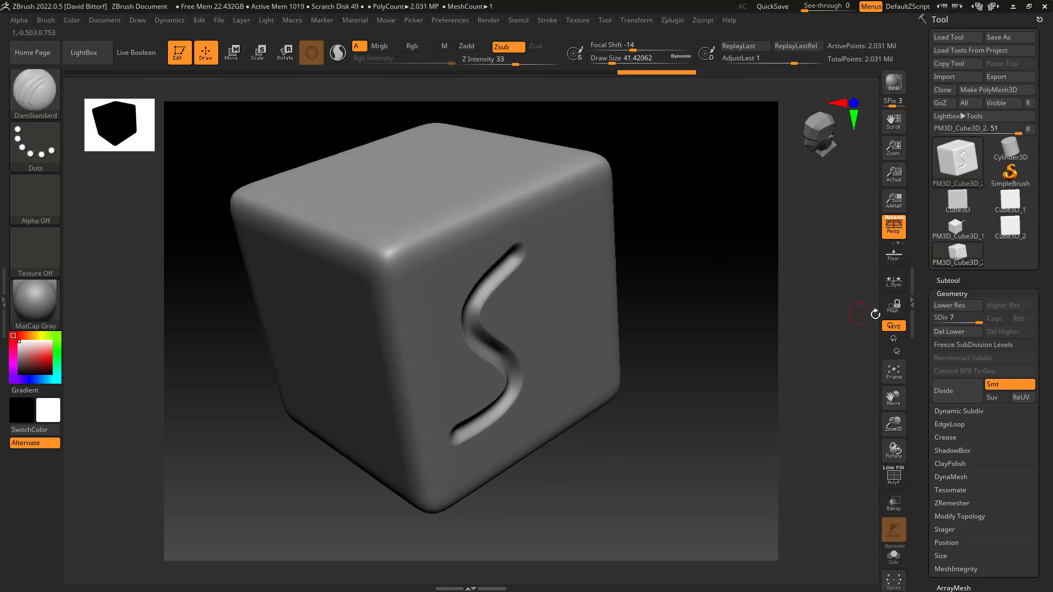
Revert the mesh through its undo history to the original undivided cube without the groove
{"action": "left_click", "coordinate": [962, 322]}
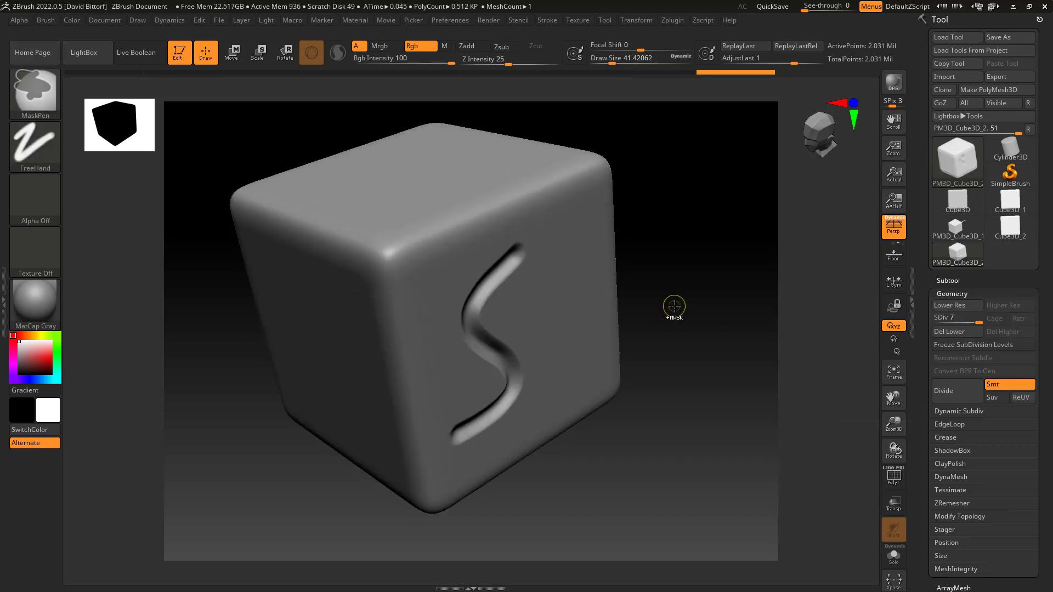
{"action": "key", "text": "ctrl+z"}
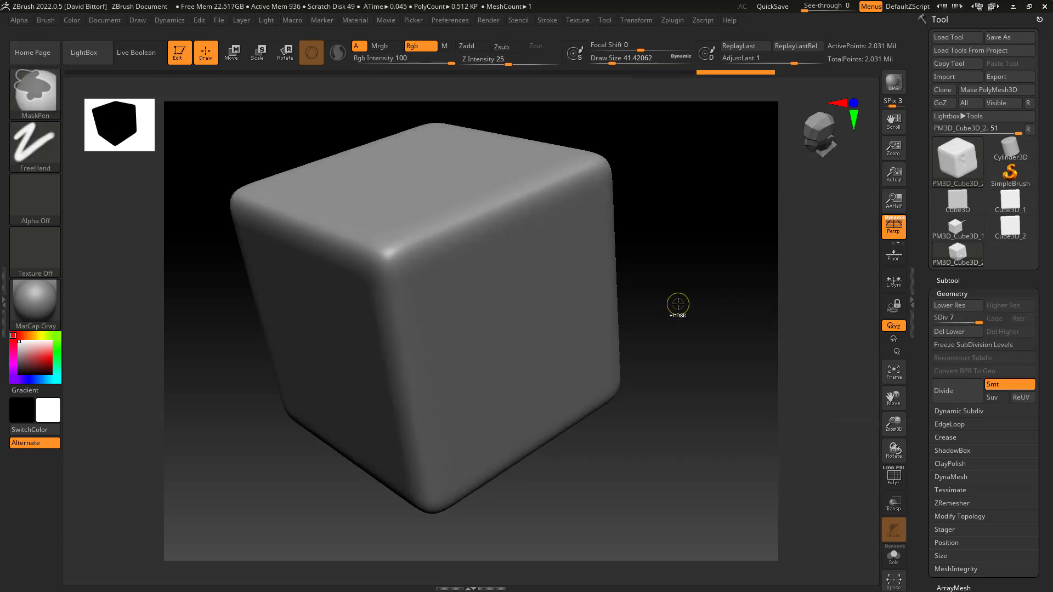
{"action": "left_click", "coordinate": [107, 73]}
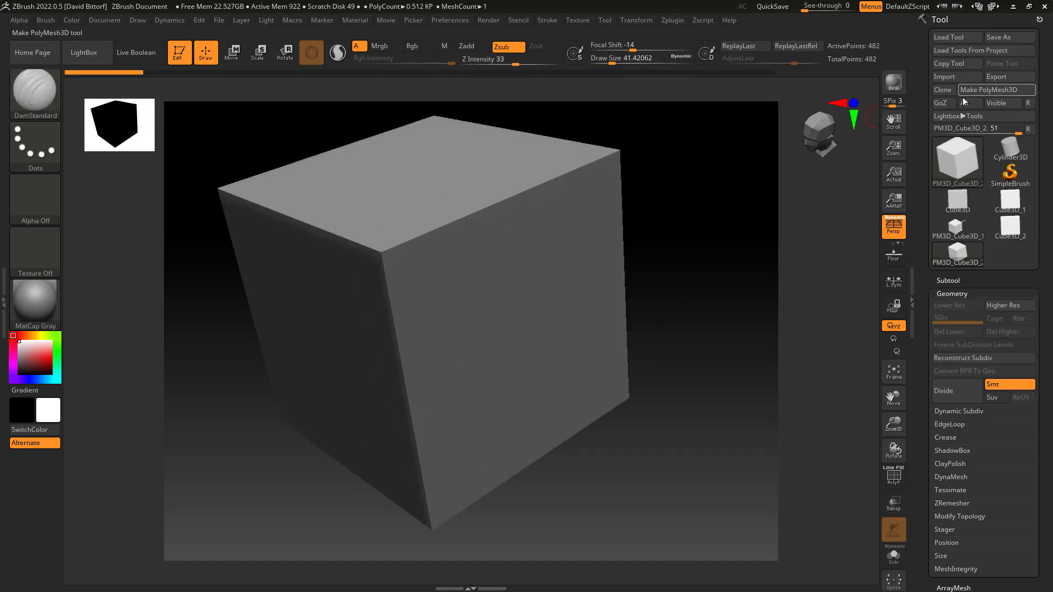
{"action": "left_click_drag", "start_coordinate": [639, 256], "coordinate": [682, 219]}
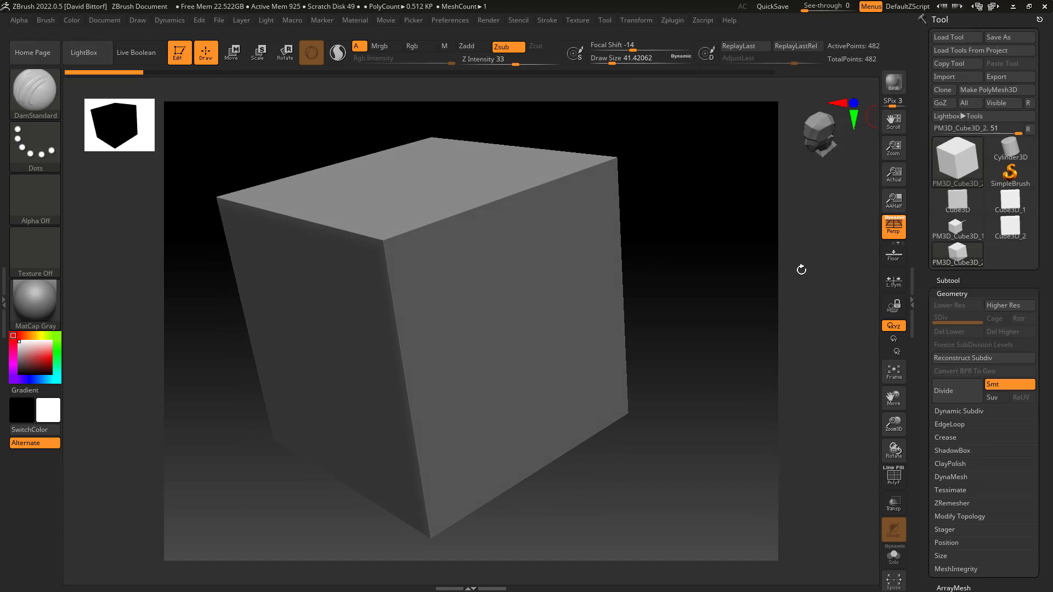
Enable Sculptris Pro mode with the wireframe shown, and set the brush's alpha to ~BrushAlpha
{"action": "left_click", "coordinate": [894, 476]}
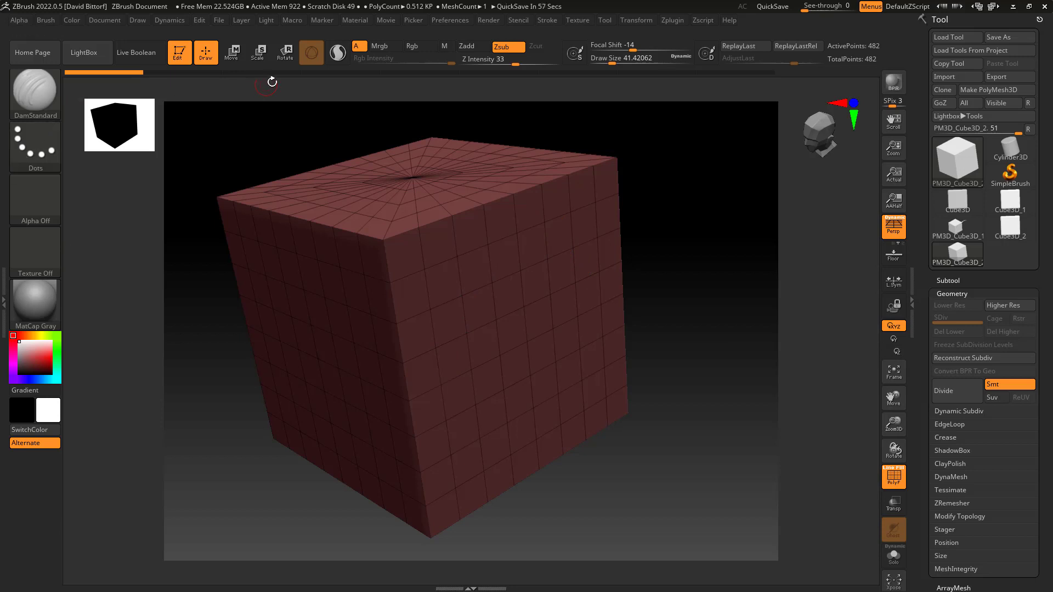
{"action": "left_click", "coordinate": [338, 58]}
{"action": "mouse_move", "coordinate": [37, 95]}
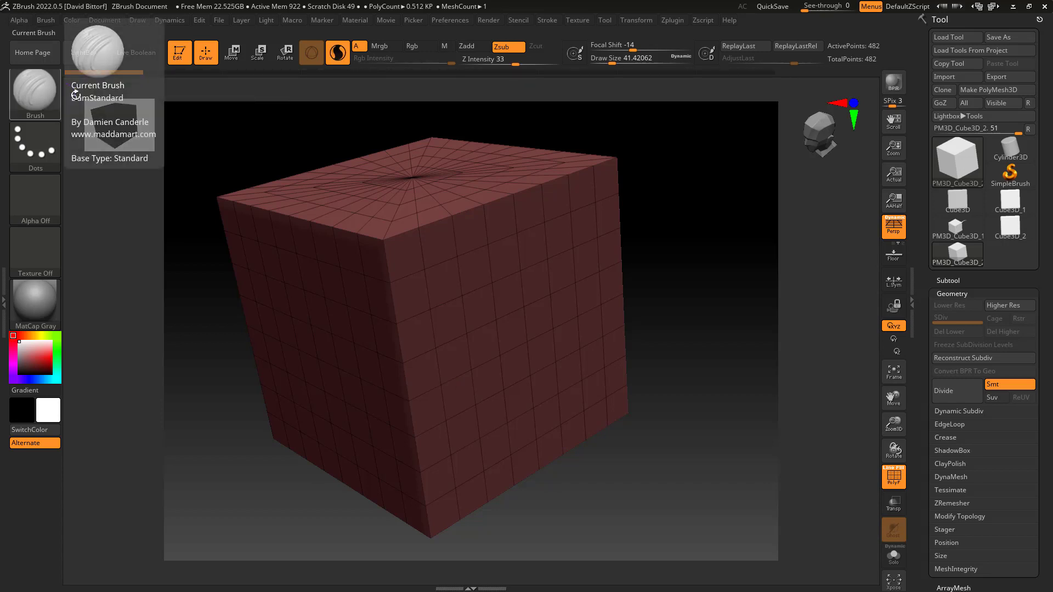
{"action": "left_click", "coordinate": [34, 202]}
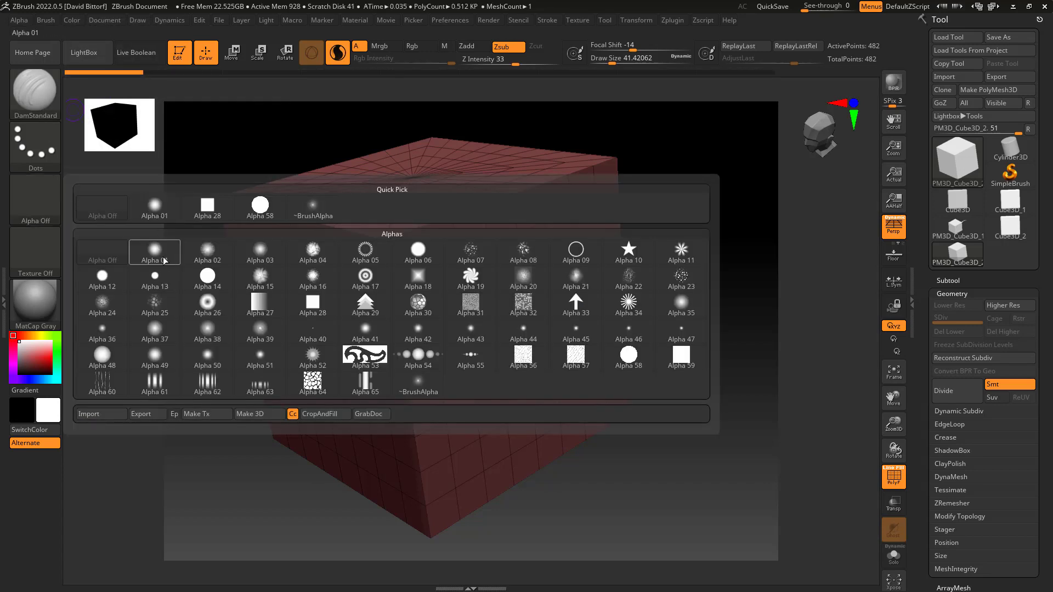
{"action": "left_click", "coordinate": [307, 211]}
{"action": "mouse_move", "coordinate": [48, 196]}
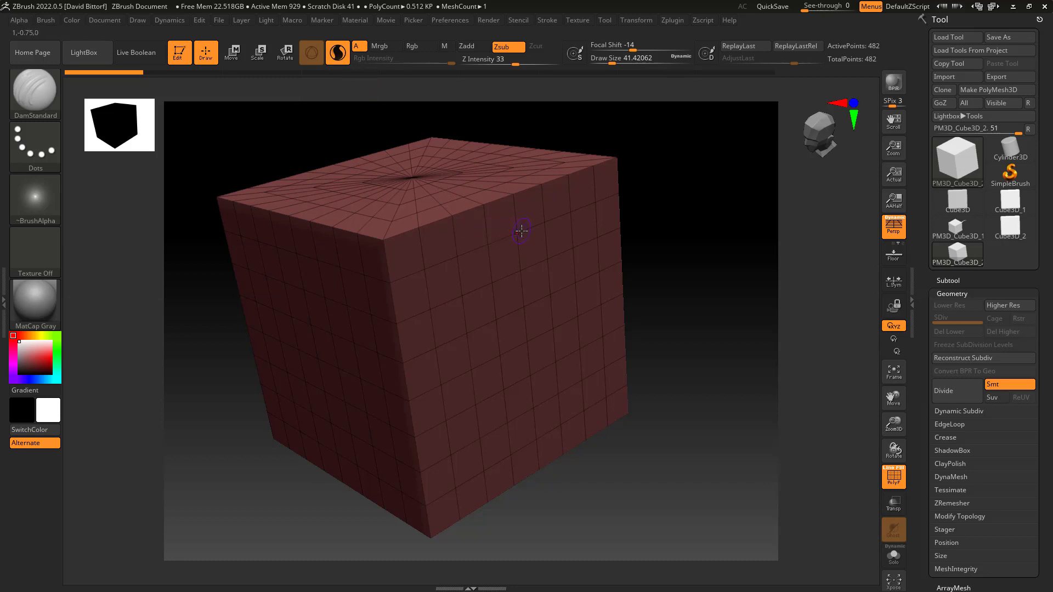
Carve a curved DamStandard groove on the cube's side face and inspect its surface closely with the wireframe hidden
{"action": "mouse_move", "coordinate": [521, 230]}
{"action": "left_mouse_down"}
{"action": "mouse_move", "coordinate": [486, 252]}
{"action": "mouse_move", "coordinate": [470, 284]}
{"action": "mouse_move", "coordinate": [469, 318]}
{"action": "mouse_move", "coordinate": [480, 328]}
{"action": "left_mouse_up"}
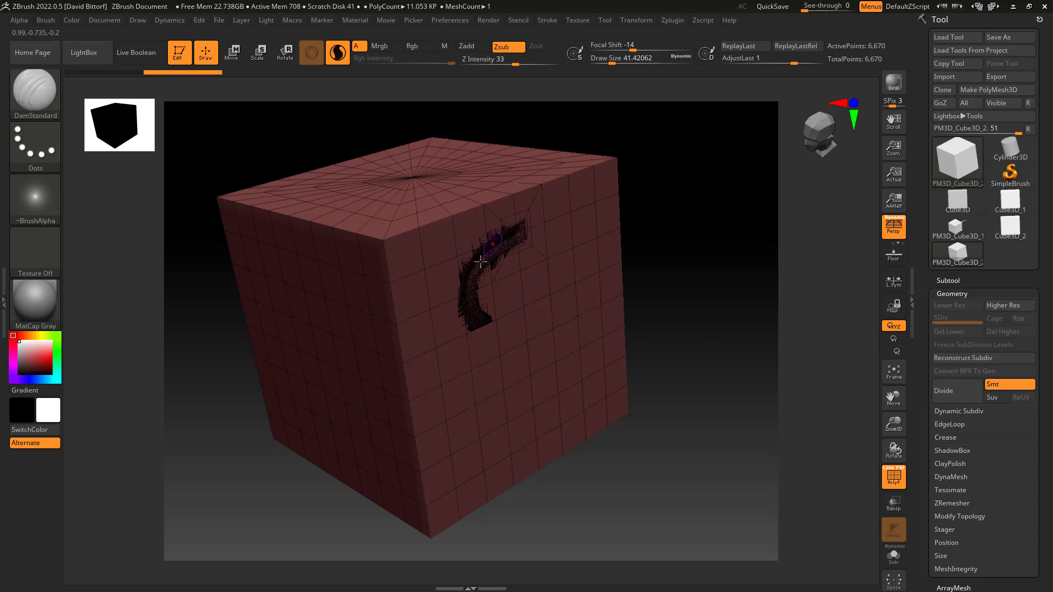
{"action": "left_click_drag", "start_coordinate": [724, 260], "coordinate": [801, 392], "text": "alt"}
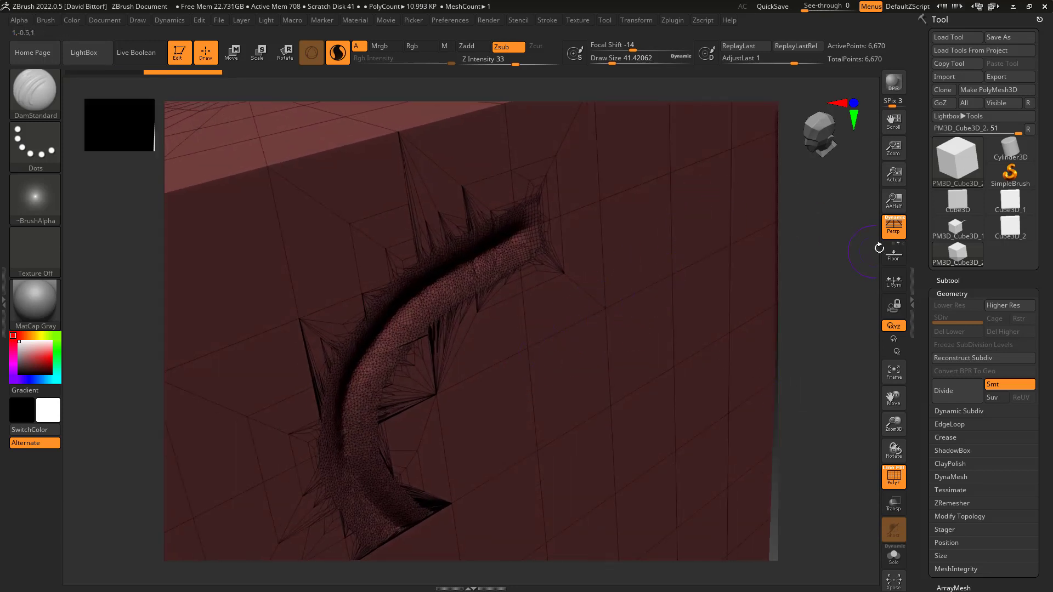
{"action": "left_click", "coordinate": [894, 476]}
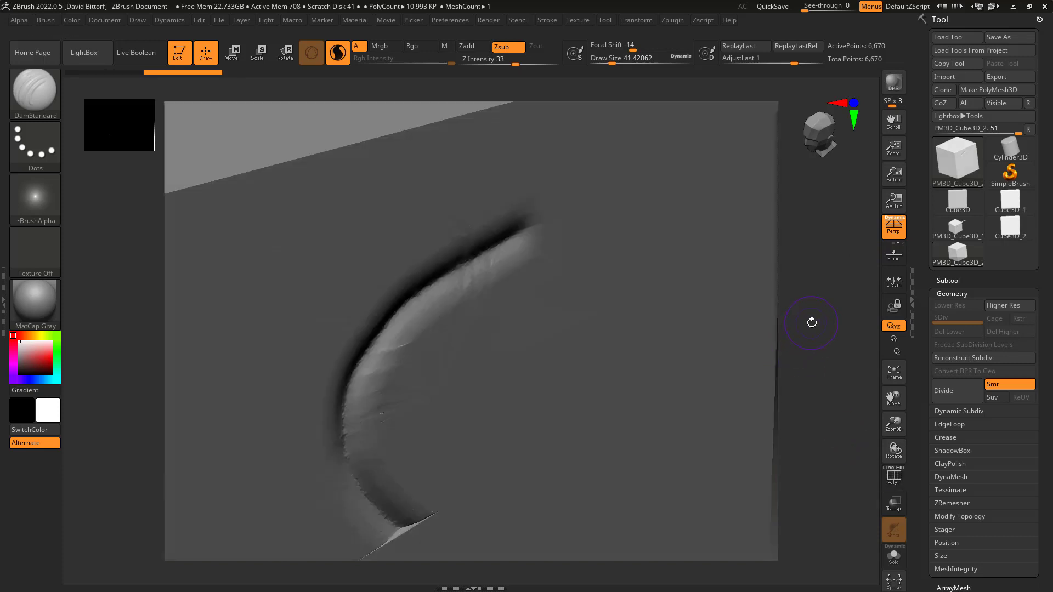
{"action": "left_click_drag", "start_coordinate": [812, 323], "coordinate": [623, 282]}
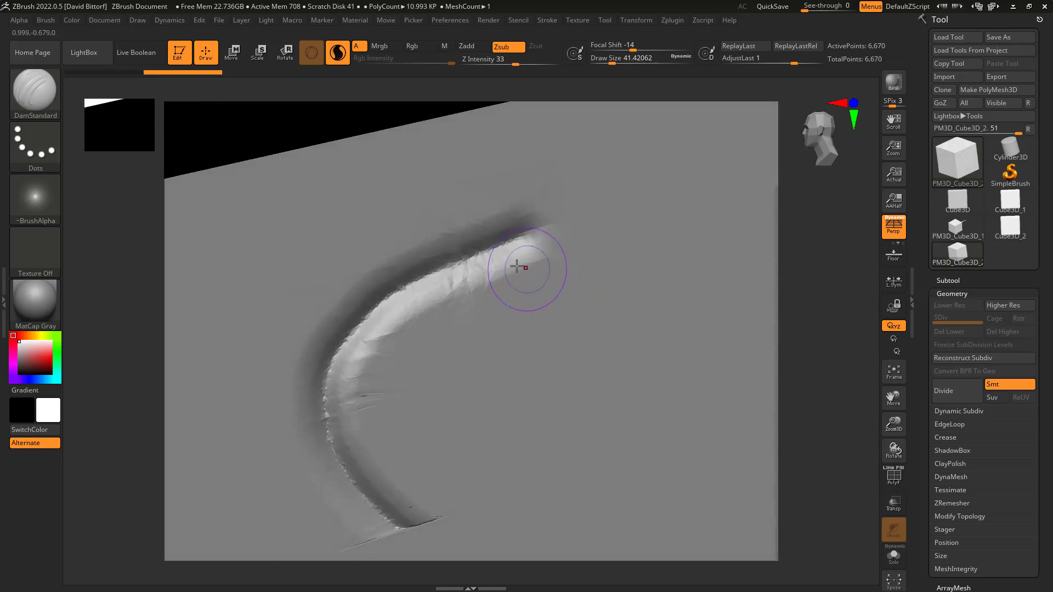
{"action": "mouse_move", "coordinate": [518, 267]}
{"action": "left_mouse_down"}
{"action": "mouse_move", "coordinate": [400, 297]}
{"action": "mouse_move", "coordinate": [351, 356]}
{"action": "mouse_move", "coordinate": [341, 450]}
{"action": "mouse_move", "coordinate": [368, 494]}
{"action": "left_mouse_up"}
{"action": "left_click_drag", "start_coordinate": [846, 260], "coordinate": [857, 351]}
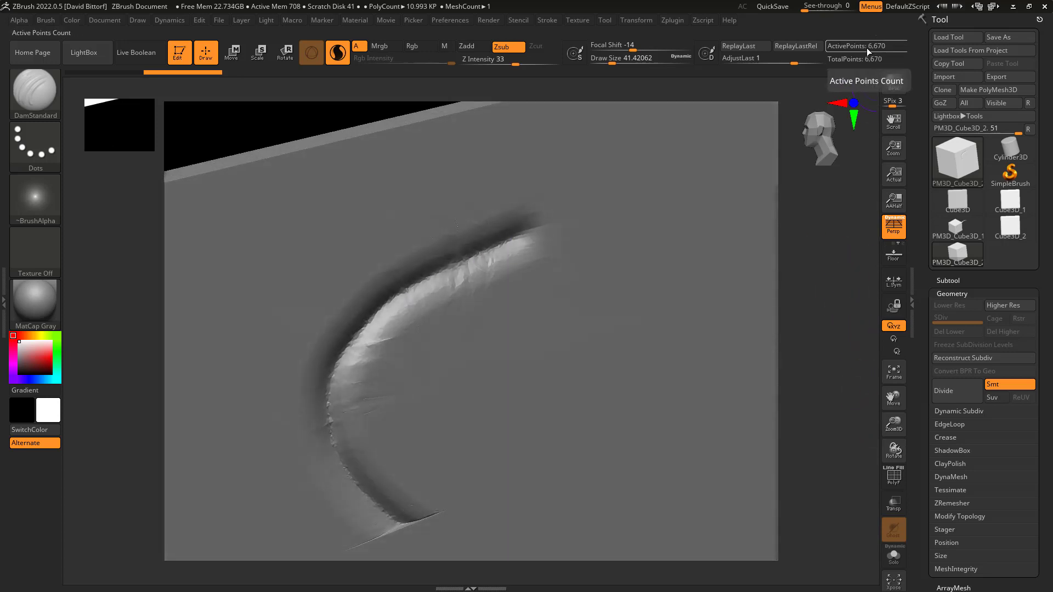
Show the wireframe and examine the tessellation around the curved groove on the cube's side face
{"action": "left_click", "coordinate": [894, 477]}
{"action": "mouse_move", "coordinate": [813, 366]}
{"action": "left_mouse_down", "text": "alt"}
{"action": "mouse_move", "coordinate": [765, 278]}
{"action": "mouse_move", "coordinate": [723, 242]}
{"action": "mouse_move", "coordinate": [729, 256]}
{"action": "mouse_move", "coordinate": [630, 357]}
{"action": "left_mouse_up", "text": "alt"}
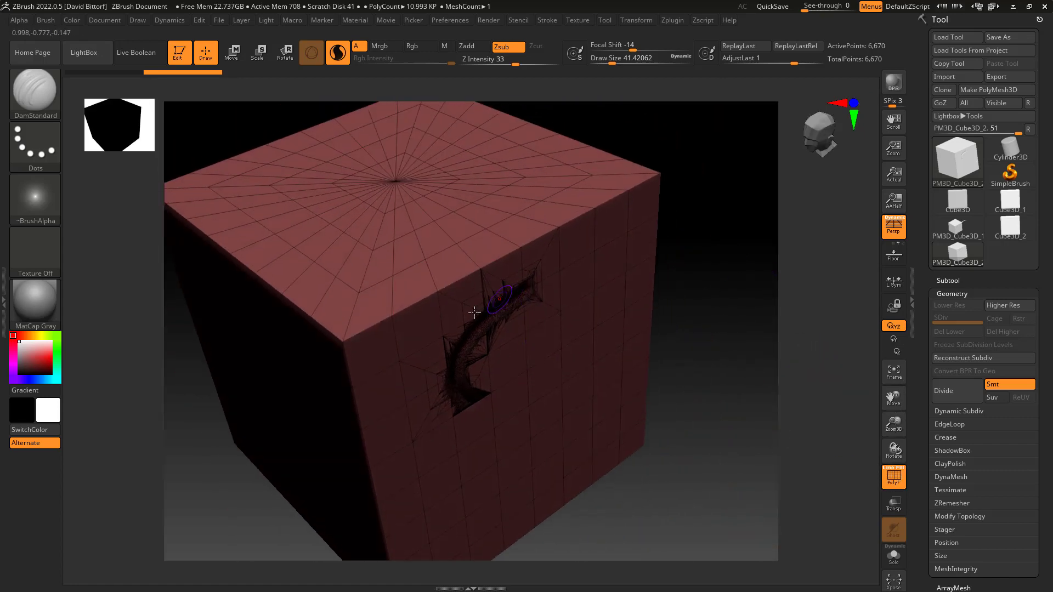
{"action": "mouse_move", "coordinate": [674, 290]}
{"action": "left_mouse_down"}
{"action": "mouse_move", "coordinate": [696, 294]}
{"action": "mouse_move", "coordinate": [682, 305]}
{"action": "mouse_move", "coordinate": [679, 296]}
{"action": "mouse_move", "coordinate": [692, 313]}
{"action": "mouse_move", "coordinate": [686, 279]}
{"action": "mouse_move", "coordinate": [616, 242]}
{"action": "left_mouse_up"}
Pull three tapered horns out of the cube's side edge and corners using the SnakeHook brush with a draw size of about 154
{"action": "left_click", "coordinate": [34, 98]}
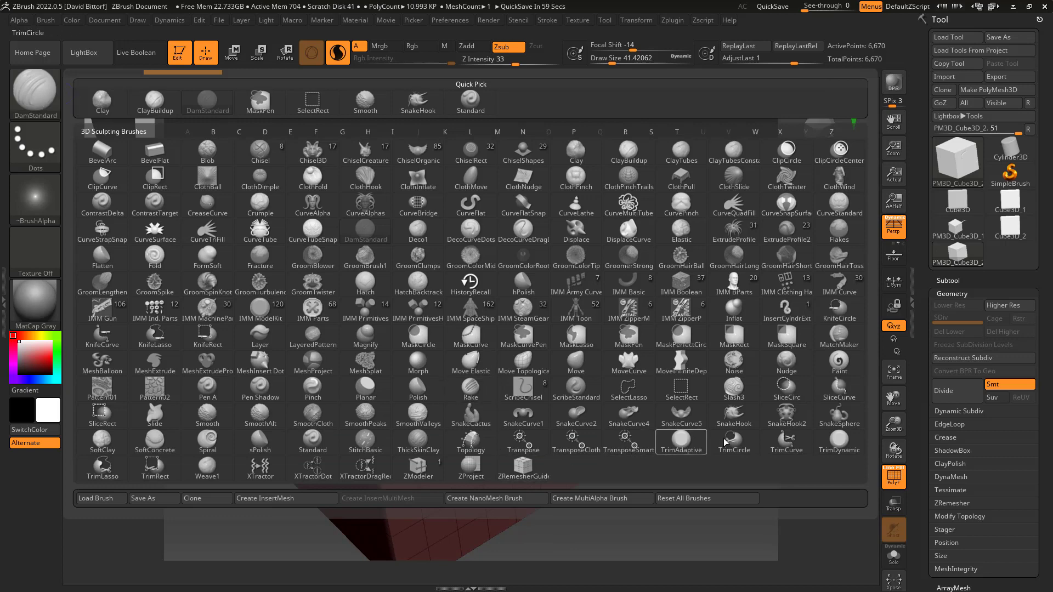
{"action": "left_click", "coordinate": [740, 421]}
{"action": "key", "text": "space"}
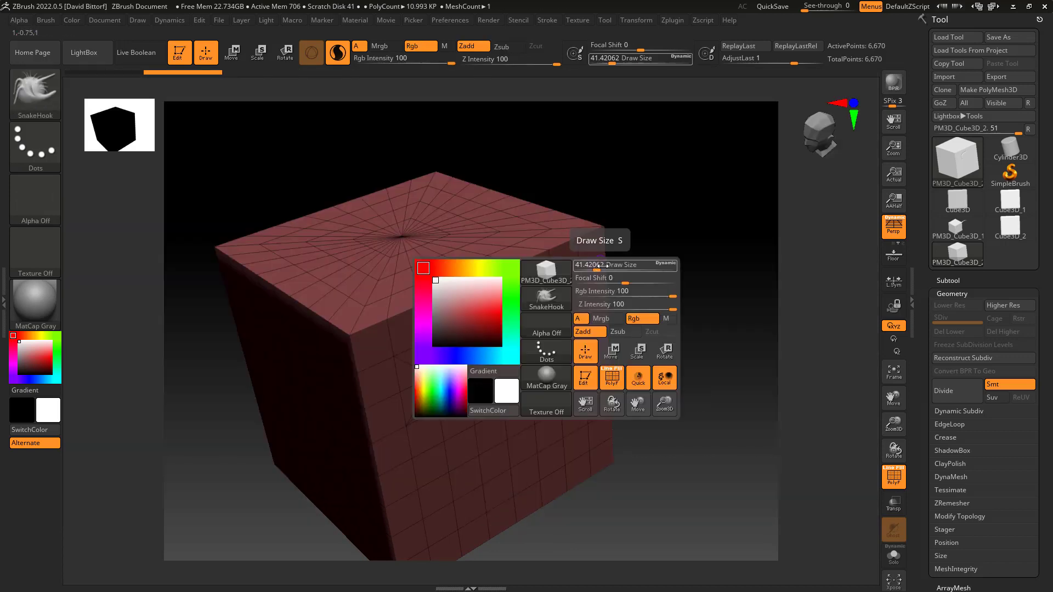
{"action": "left_click_drag", "start_coordinate": [598, 265], "coordinate": [616, 265]}
{"action": "left_click_drag", "start_coordinate": [693, 259], "coordinate": [664, 309], "text": "alt"}
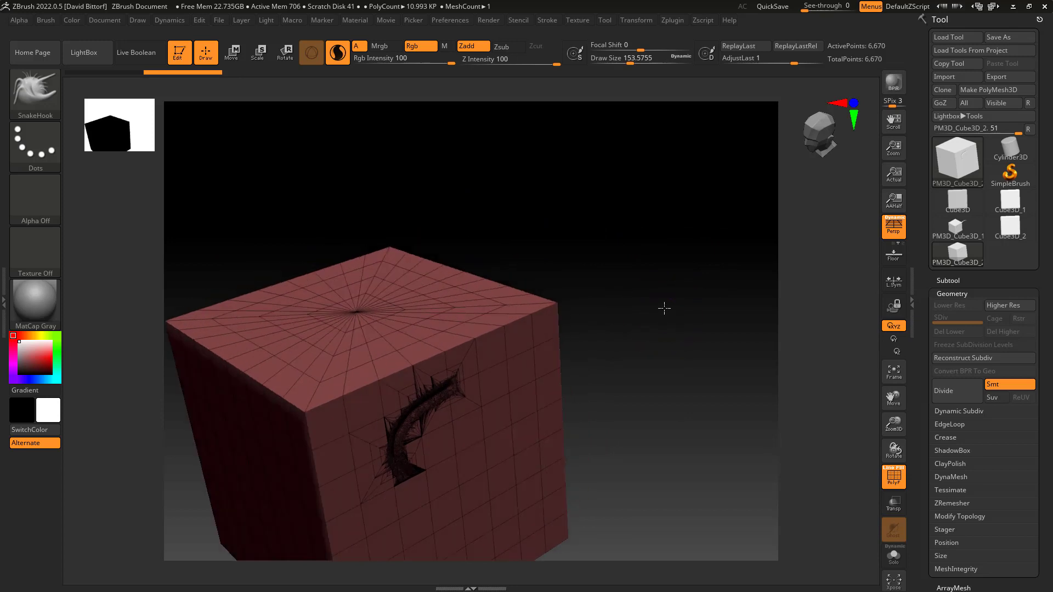
{"action": "mouse_move", "coordinate": [554, 307]}
{"action": "left_mouse_down"}
{"action": "mouse_move", "coordinate": [611, 251]}
{"action": "mouse_move", "coordinate": [686, 235]}
{"action": "left_mouse_up"}
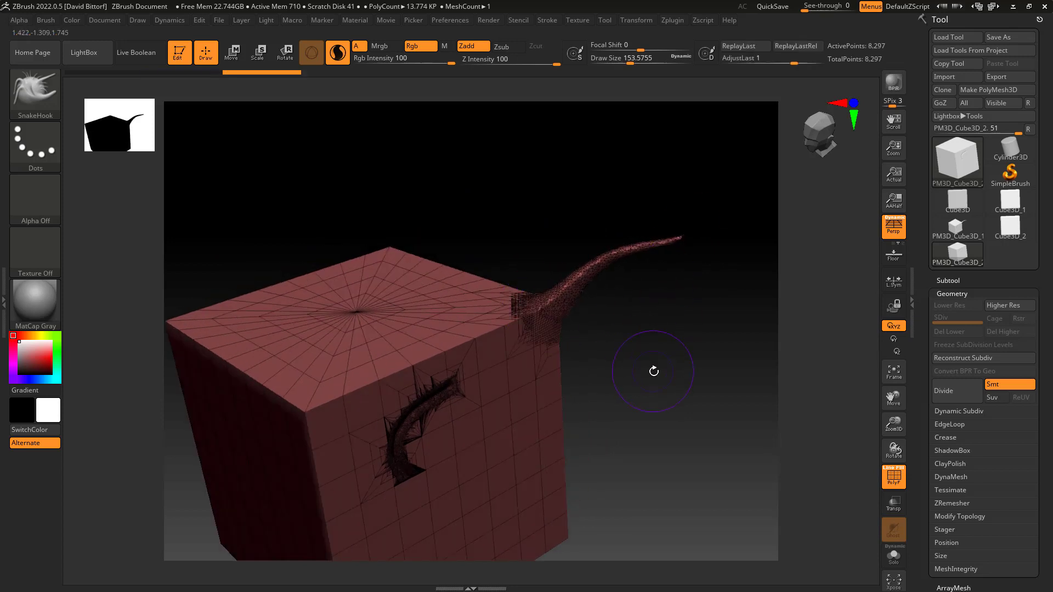
{"action": "left_click_drag", "start_coordinate": [653, 369], "coordinate": [565, 368]}
{"action": "mouse_move", "coordinate": [522, 398]}
{"action": "left_mouse_down"}
{"action": "mouse_move", "coordinate": [578, 417]}
{"action": "mouse_move", "coordinate": [652, 414]}
{"action": "mouse_move", "coordinate": [734, 379]}
{"action": "left_mouse_up"}
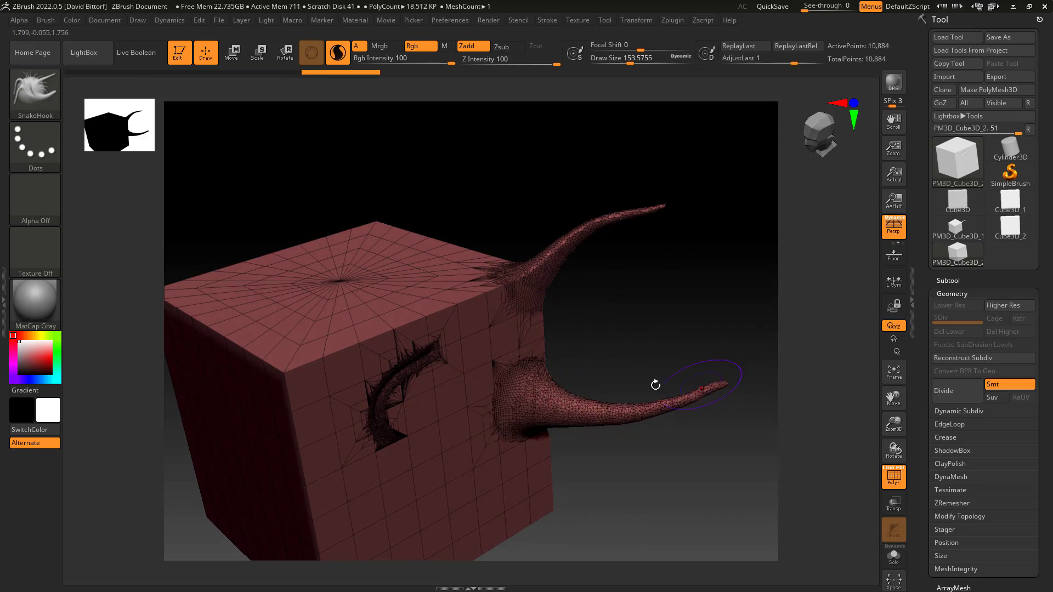
{"action": "mouse_move", "coordinate": [658, 463]}
{"action": "left_mouse_down"}
{"action": "mouse_move", "coordinate": [562, 447]}
{"action": "mouse_move", "coordinate": [563, 433]}
{"action": "mouse_move", "coordinate": [661, 466]}
{"action": "mouse_move", "coordinate": [728, 451]}
{"action": "left_mouse_up"}
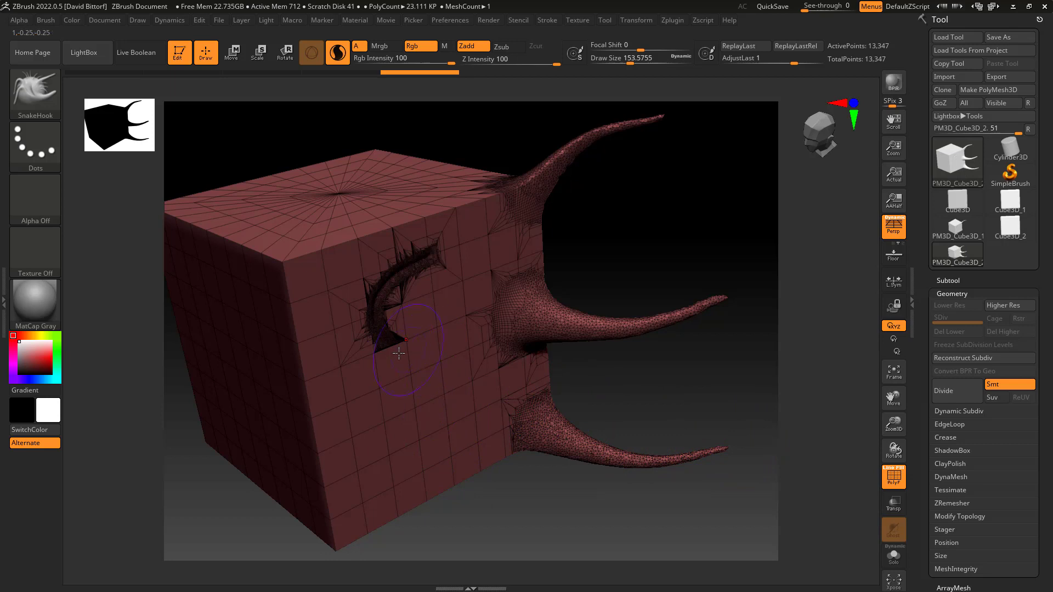
Smooth away the curved groove on the side face and inspect the surface with the wireframe hidden
{"action": "mouse_move", "coordinate": [399, 353]}
{"action": "left_mouse_down", "text": "shift"}
{"action": "mouse_move", "coordinate": [364, 366]}
{"action": "mouse_move", "coordinate": [385, 343]}
{"action": "mouse_move", "coordinate": [395, 294]}
{"action": "mouse_move", "coordinate": [419, 287]}
{"action": "left_mouse_up", "text": "shift"}
{"action": "mouse_move", "coordinate": [625, 387]}
{"action": "left_mouse_down"}
{"action": "mouse_move", "coordinate": [677, 390]}
{"action": "mouse_move", "coordinate": [667, 361]}
{"action": "mouse_move", "coordinate": [628, 365]}
{"action": "mouse_move", "coordinate": [658, 389]}
{"action": "left_mouse_up"}
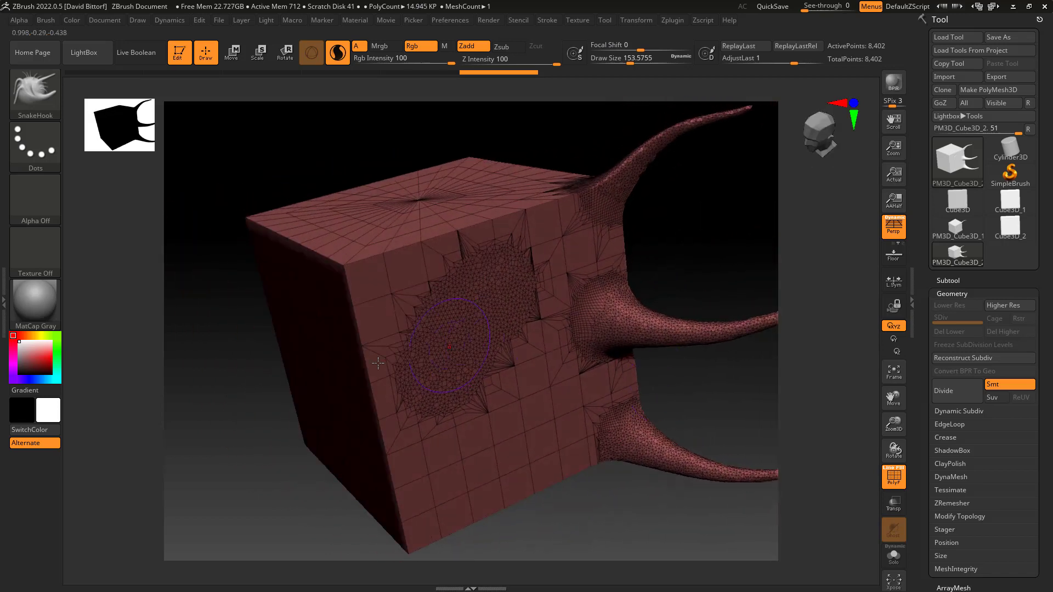
{"action": "left_click", "coordinate": [895, 477]}
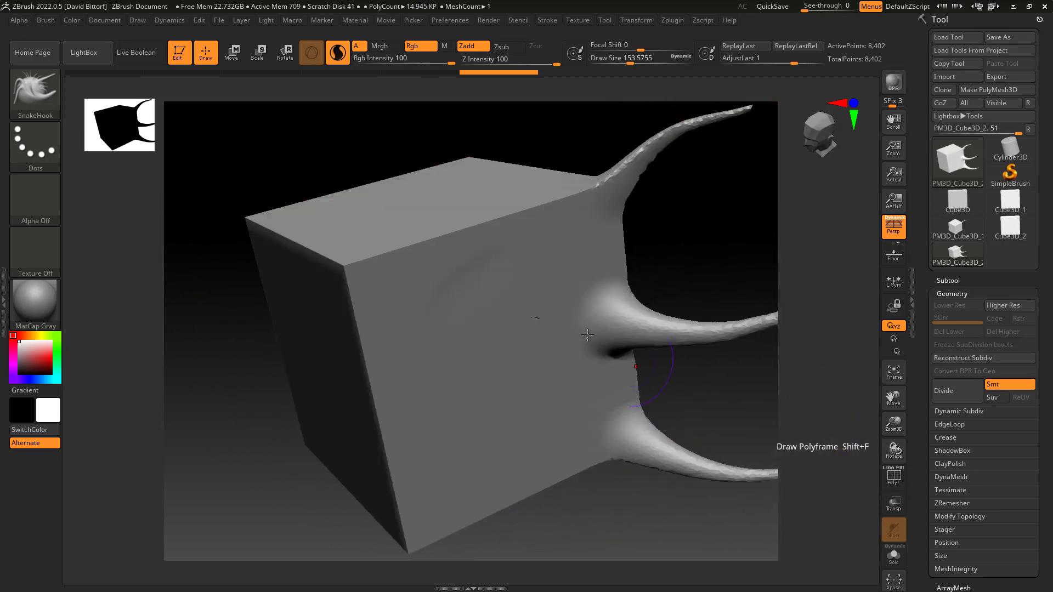
{"action": "mouse_move", "coordinate": [677, 245]}
{"action": "left_mouse_down"}
{"action": "mouse_move", "coordinate": [705, 238]}
{"action": "mouse_move", "coordinate": [686, 267]}
{"action": "mouse_move", "coordinate": [599, 236]}
{"action": "left_mouse_up"}
Switch to the ClayBuildup brush and set its draw size to about 62
{"action": "left_click", "coordinate": [36, 100]}
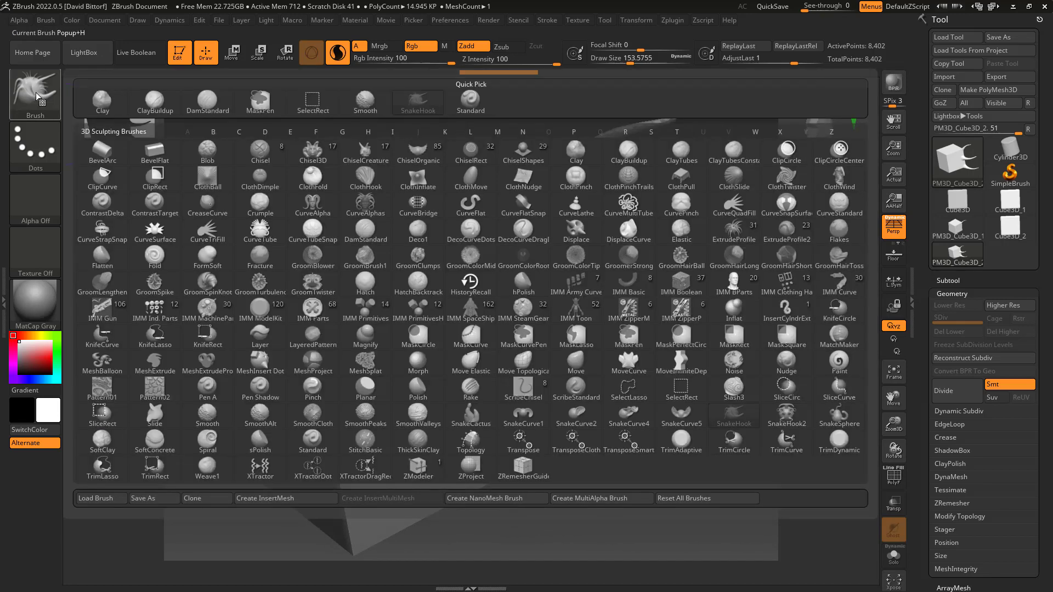
{"action": "left_click", "coordinate": [149, 104]}
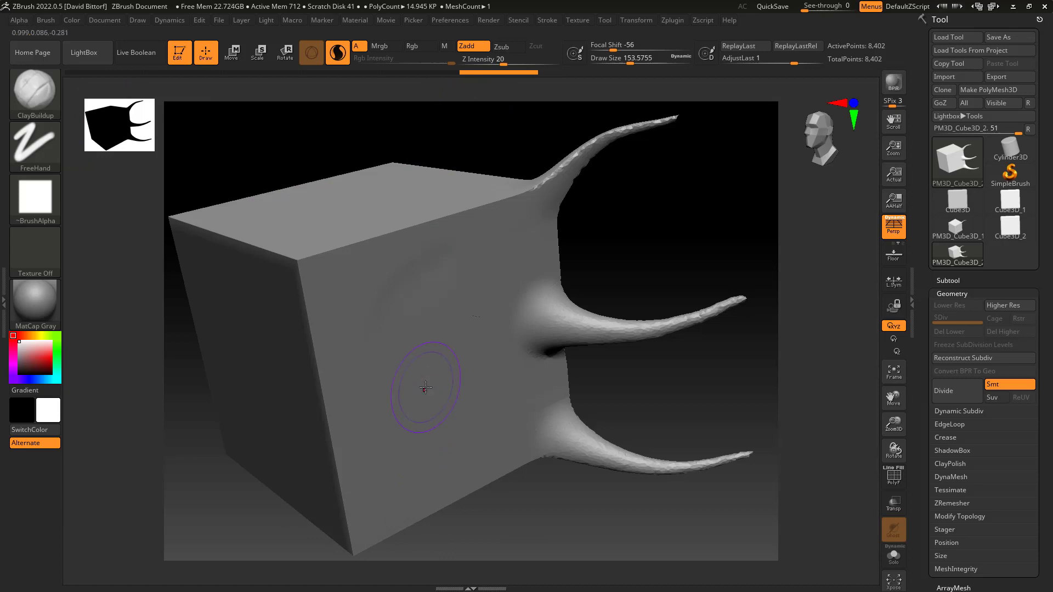
{"action": "key", "text": "space"}
{"action": "left_click_drag", "start_coordinate": [423, 388], "coordinate": [409, 388]}
Try ClayBuildup strokes across the cube's side face
{"action": "mouse_move", "coordinate": [351, 305]}
{"action": "left_mouse_down"}
{"action": "mouse_move", "coordinate": [406, 307]}
{"action": "mouse_move", "coordinate": [451, 271]}
{"action": "left_mouse_up"}
{"action": "key", "text": "ctrl"}
{"action": "key", "text": "ctrl+z"}
{"action": "key", "text": "ctrl+z"}
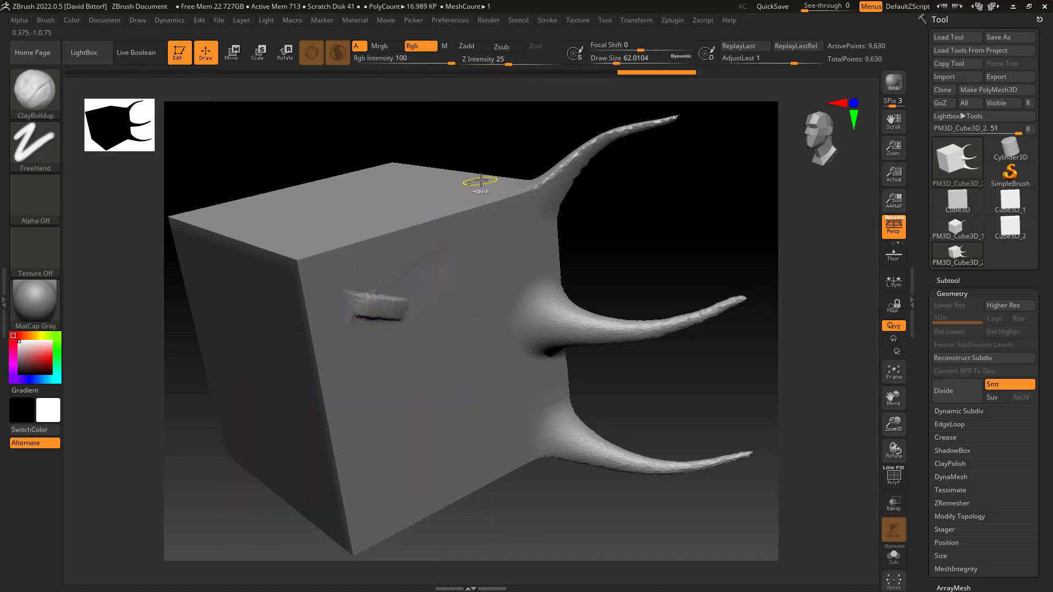
{"action": "mouse_move", "coordinate": [496, 150]}
{"action": "left_mouse_down"}
{"action": "mouse_move", "coordinate": [599, 192]}
{"action": "mouse_move", "coordinate": [702, 352]}
{"action": "left_mouse_up"}
{"action": "left_click_drag", "start_coordinate": [391, 340], "coordinate": [506, 344]}
{"action": "key", "text": "ctrl+z"}
Show the wireframe and try a curved ClayBuildup stroke on the cube's top face
{"action": "left_click_drag", "start_coordinate": [590, 247], "coordinate": [600, 186]}
{"action": "left_click", "coordinate": [894, 476]}
{"action": "mouse_move", "coordinate": [512, 180]}
{"action": "left_mouse_down"}
{"action": "mouse_move", "coordinate": [534, 181]}
{"action": "mouse_move", "coordinate": [540, 208]}
{"action": "left_mouse_up"}
{"action": "mouse_move", "coordinate": [348, 239]}
{"action": "left_mouse_down"}
{"action": "mouse_move", "coordinate": [402, 237]}
{"action": "mouse_move", "coordinate": [374, 212]}
{"action": "mouse_move", "coordinate": [406, 196]}
{"action": "left_mouse_up"}
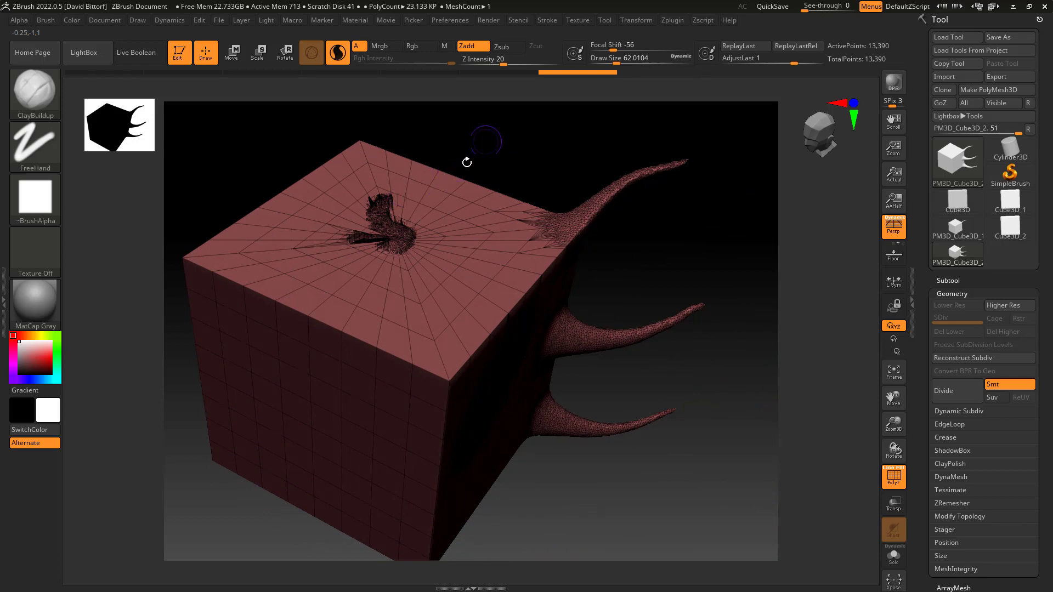
{"action": "key", "text": "ctrl+z"}
Build up a curved ClayBuildup strip on the side face below the smoothed area, and compare it with the wireframe hidden and shown
{"action": "mouse_move", "coordinate": [528, 171]}
{"action": "left_mouse_down"}
{"action": "mouse_move", "coordinate": [501, 119]}
{"action": "mouse_move", "coordinate": [493, 142]}
{"action": "left_mouse_up"}
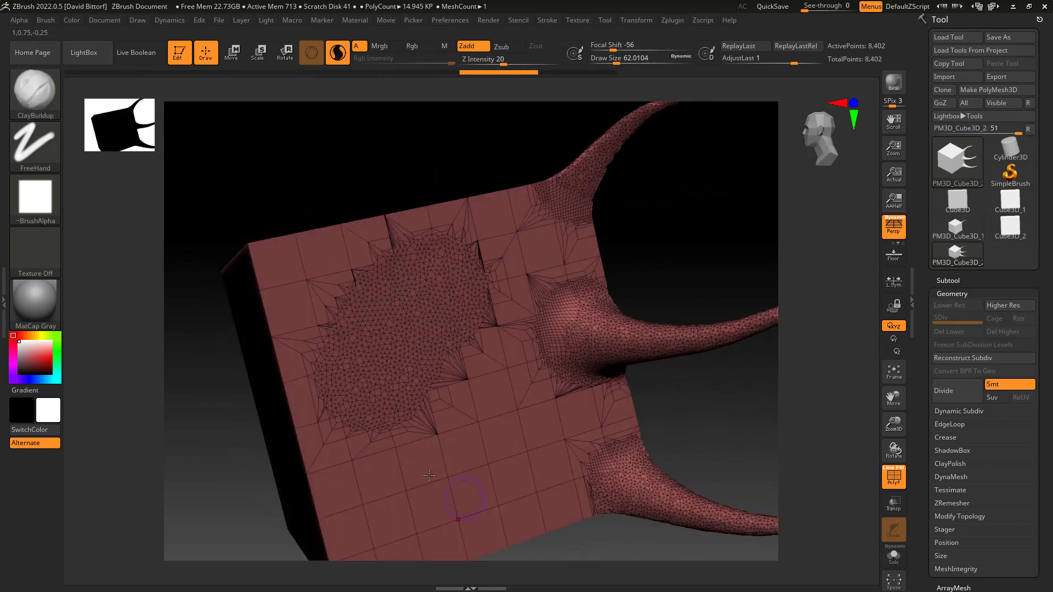
{"action": "left_click_drag", "start_coordinate": [411, 496], "coordinate": [518, 450]}
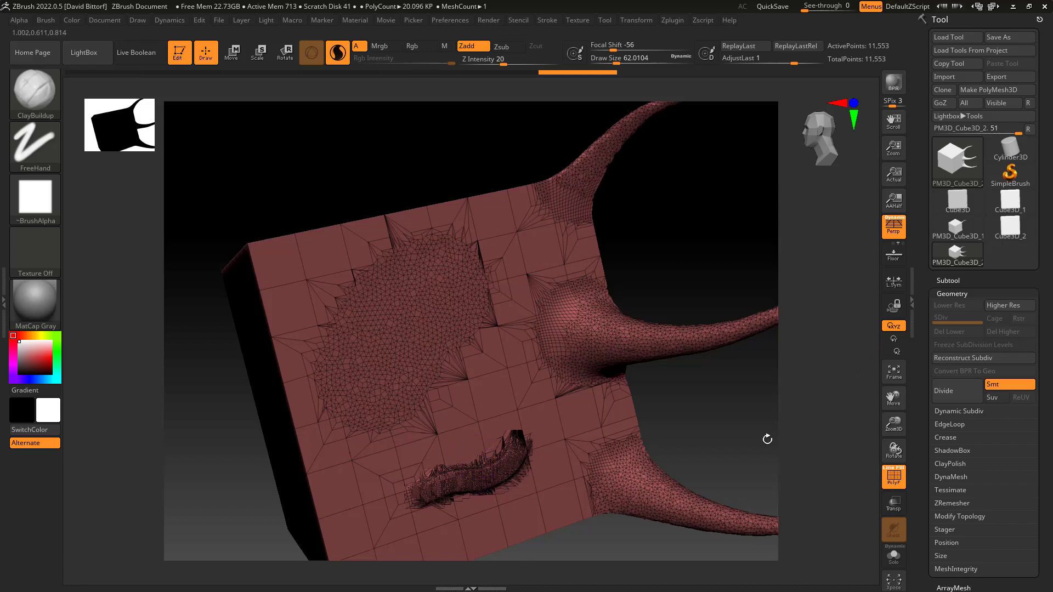
{"action": "left_click", "coordinate": [894, 476]}
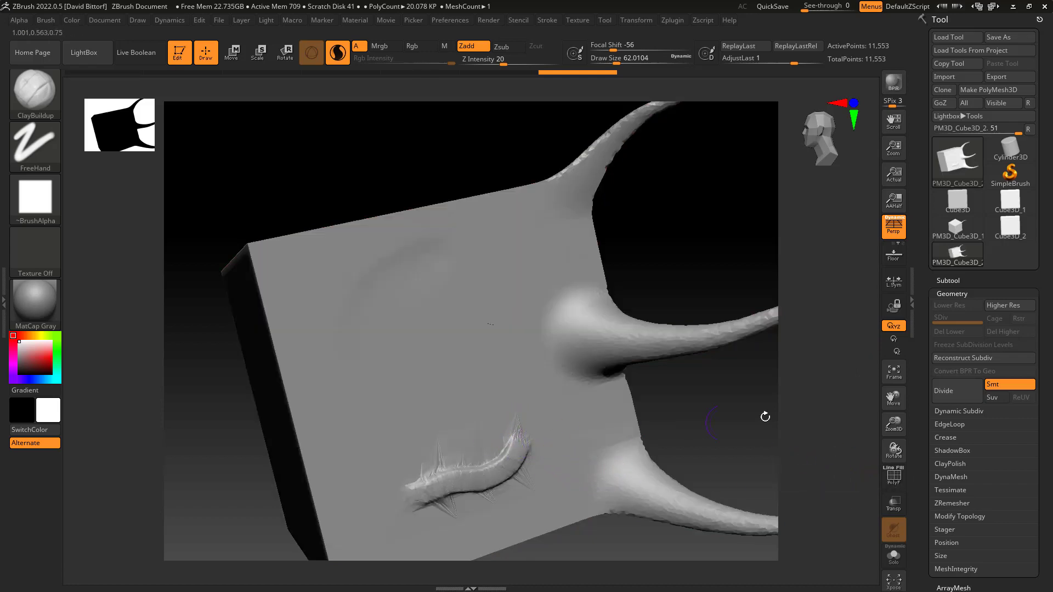
{"action": "left_click", "coordinate": [894, 477]}
{"action": "left_click_drag", "start_coordinate": [676, 408], "coordinate": [197, 87]}
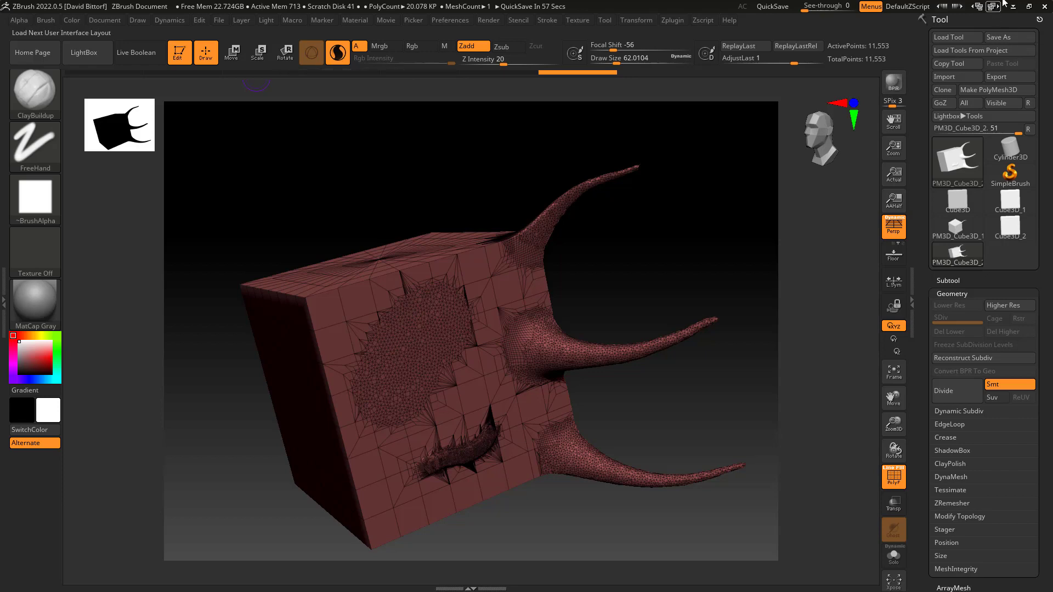
Switch to Blender in a maximized window and enable the wireframe overlay on the default cube
{"action": "left_click", "coordinate": [1019, 8]}
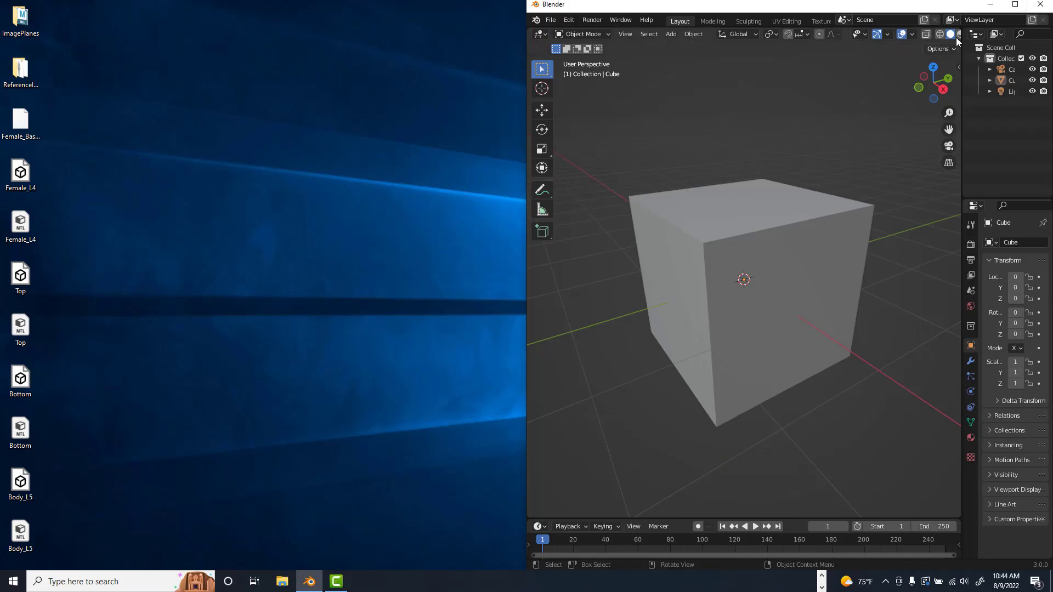
{"action": "left_click", "coordinate": [1015, 5]}
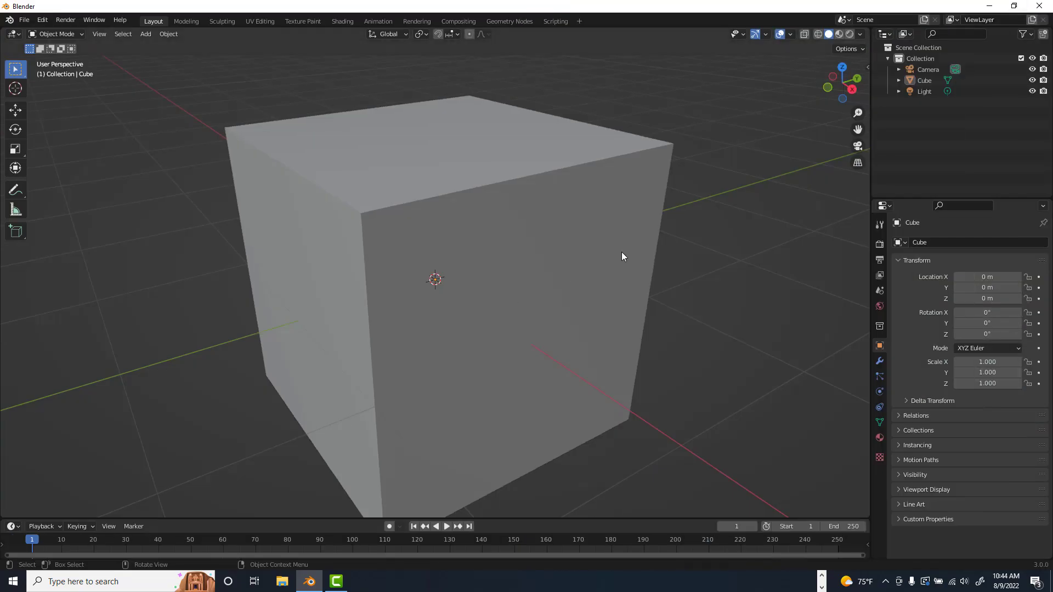
{"action": "scroll", "coordinate": [622, 252], "scroll_direction": "down", "scroll_amount": 4}
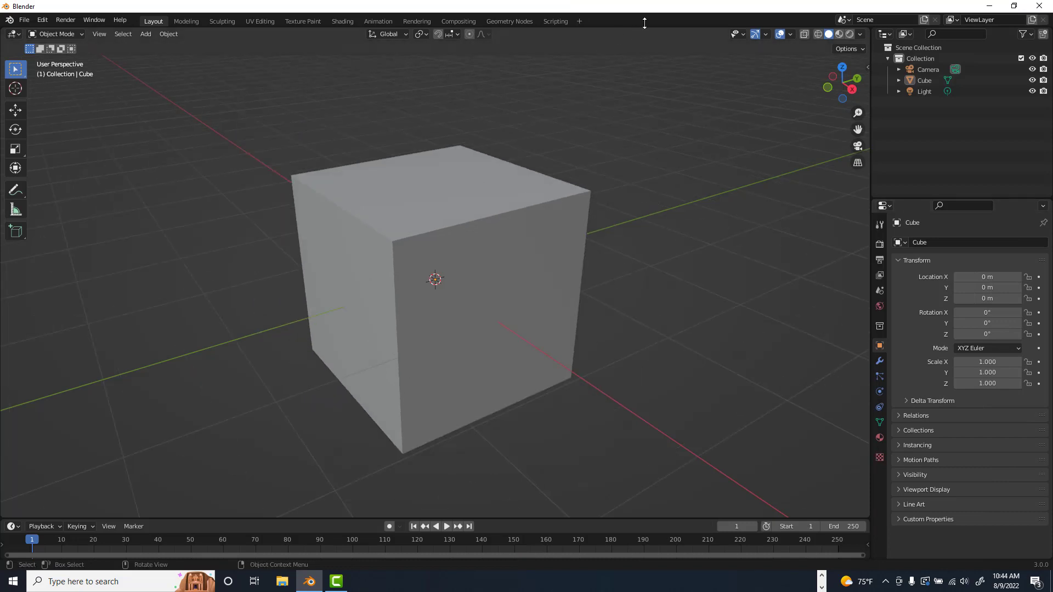
{"action": "left_click", "coordinate": [790, 34]}
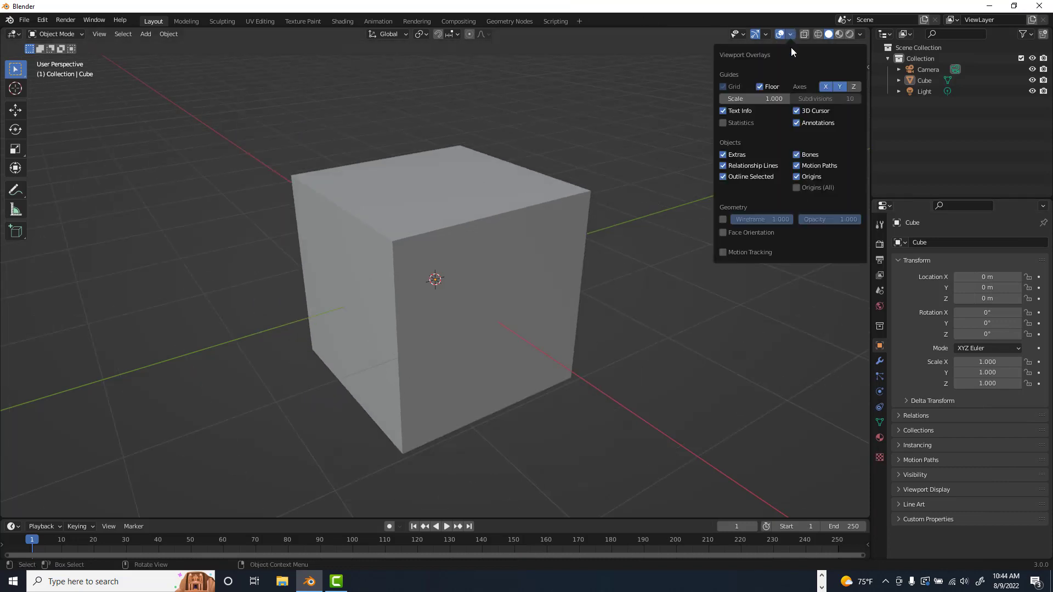
{"action": "left_click", "coordinate": [723, 219]}
{"action": "mouse_move", "coordinate": [650, 274]}
{"action": "middle_mouse_down"}
{"action": "mouse_move", "coordinate": [486, 268]}
{"action": "mouse_move", "coordinate": [531, 316]}
{"action": "mouse_move", "coordinate": [721, 272]}
{"action": "mouse_move", "coordinate": [631, 293]}
{"action": "mouse_move", "coordinate": [535, 285]}
{"action": "mouse_move", "coordinate": [670, 282]}
{"action": "middle_mouse_up"}
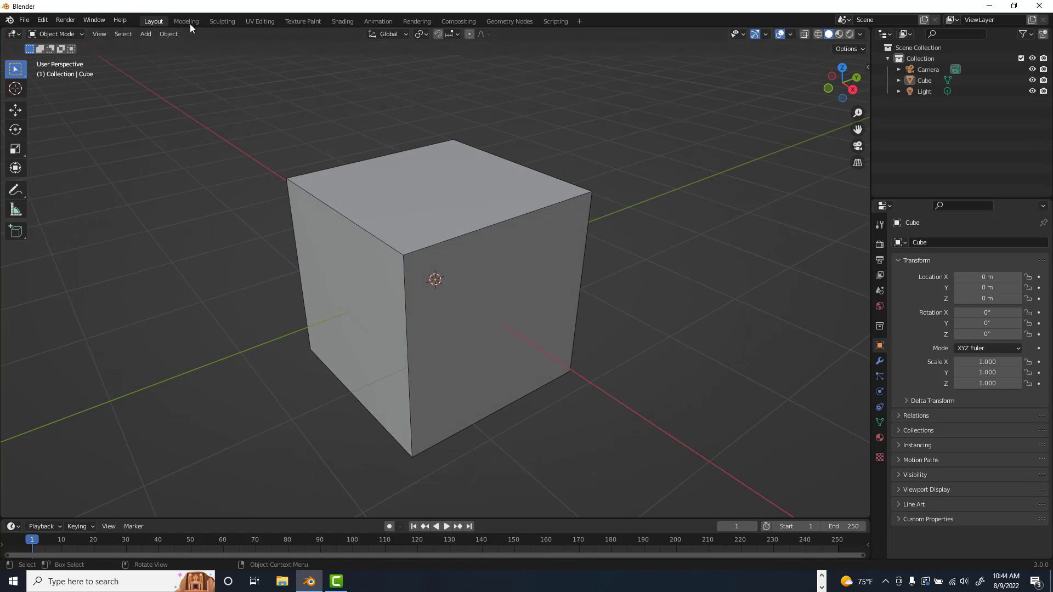
Open the Sculpting workspace and enable Dyntopo for the cube, accepting the vertex data warning
{"action": "left_click", "coordinate": [222, 21]}
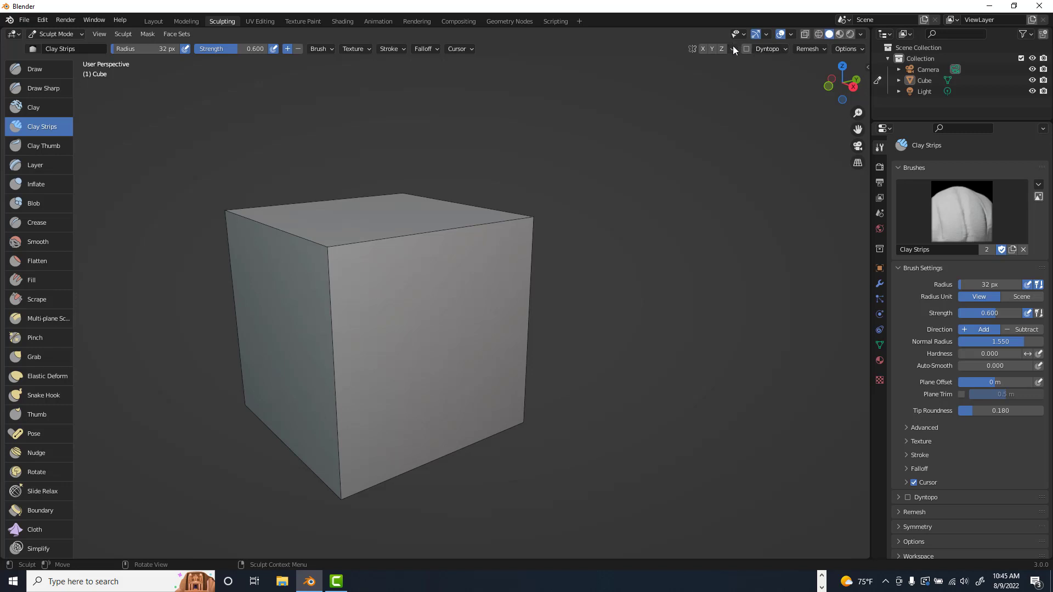
{"action": "left_click", "coordinate": [747, 49]}
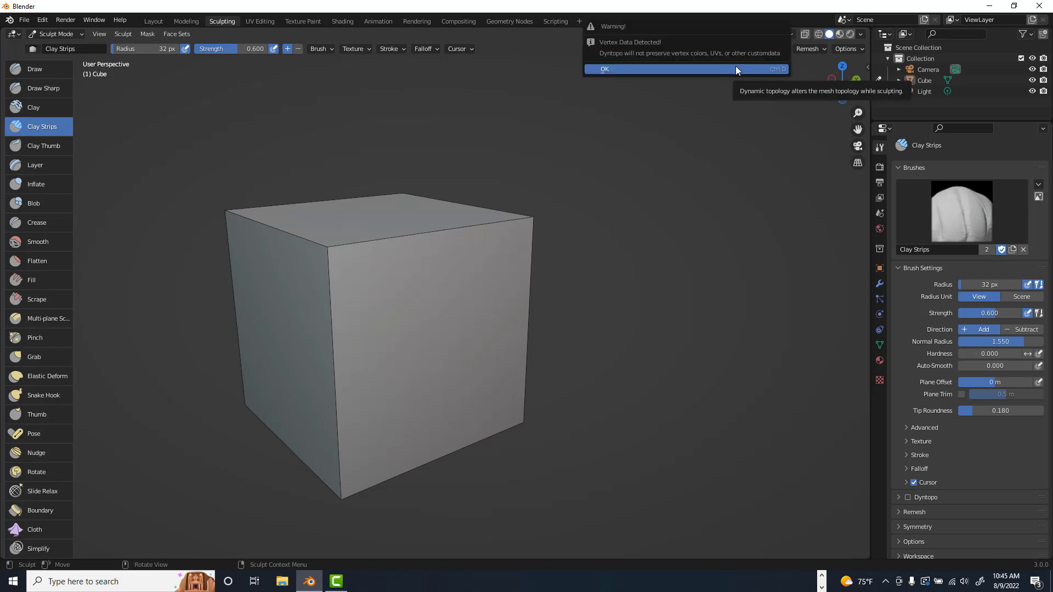
{"action": "left_click", "coordinate": [736, 68]}
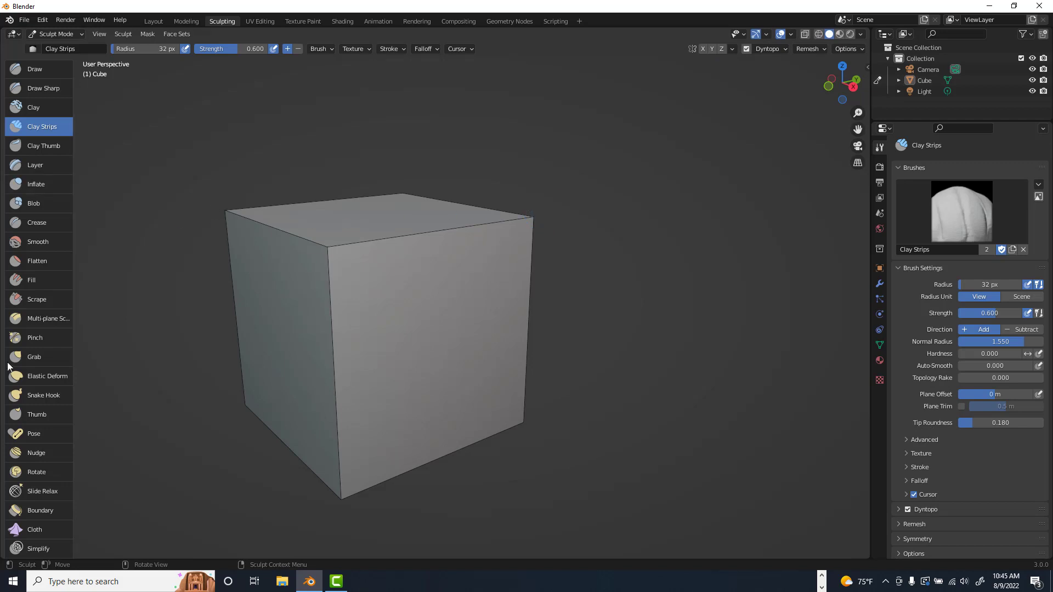
Pull slightly on the cube's upper corner with the Snake Hook brush, enlarging its radius to 72 px
{"action": "left_click", "coordinate": [36, 398]}
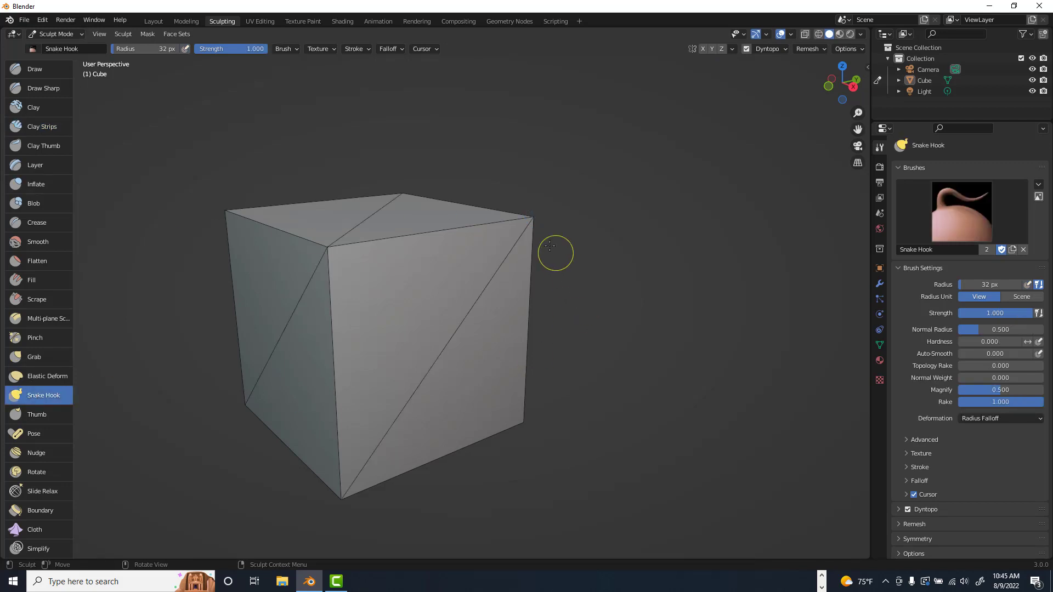
{"action": "left_click", "coordinate": [521, 240]}
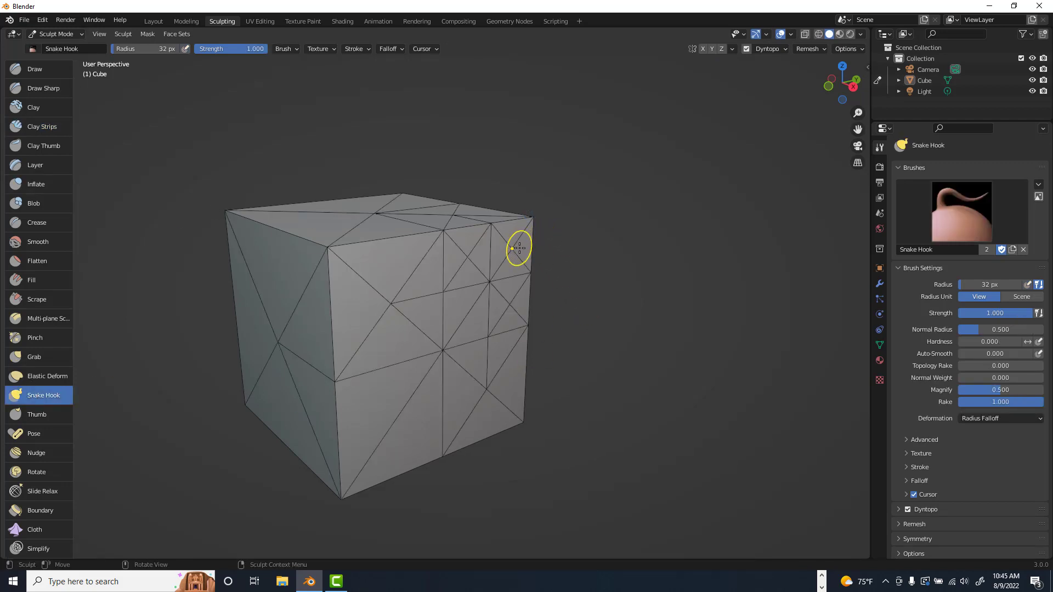
{"action": "key", "text": "f"}
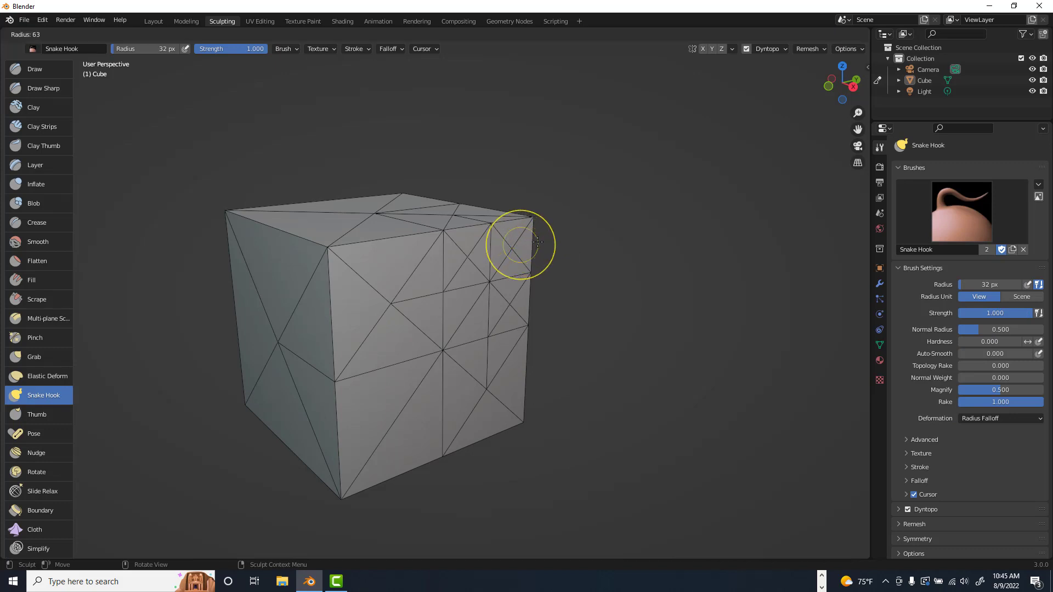
{"action": "left_click", "coordinate": [543, 238]}
{"action": "mouse_move", "coordinate": [543, 239]}
{"action": "left_mouse_down"}
{"action": "mouse_move", "coordinate": [535, 230]}
{"action": "mouse_move", "coordinate": [564, 196]}
{"action": "left_mouse_up"}
{"action": "key", "text": "Escape"}
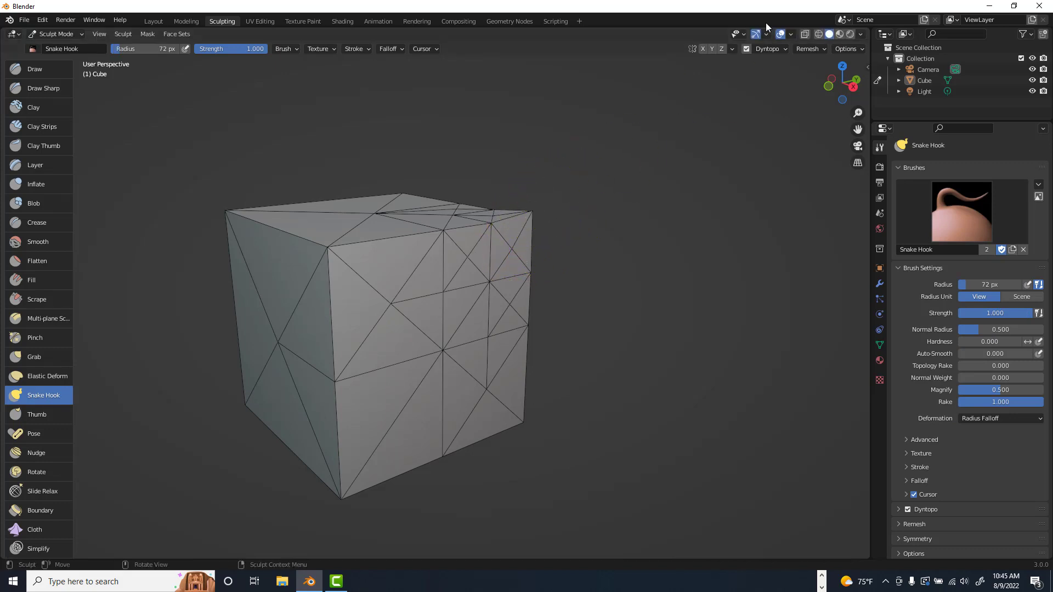
Set Dyntopo to Constant Detail with a resolution of 30, and pull a long curved horn from the cube's upper corner
{"action": "left_click", "coordinate": [785, 49]}
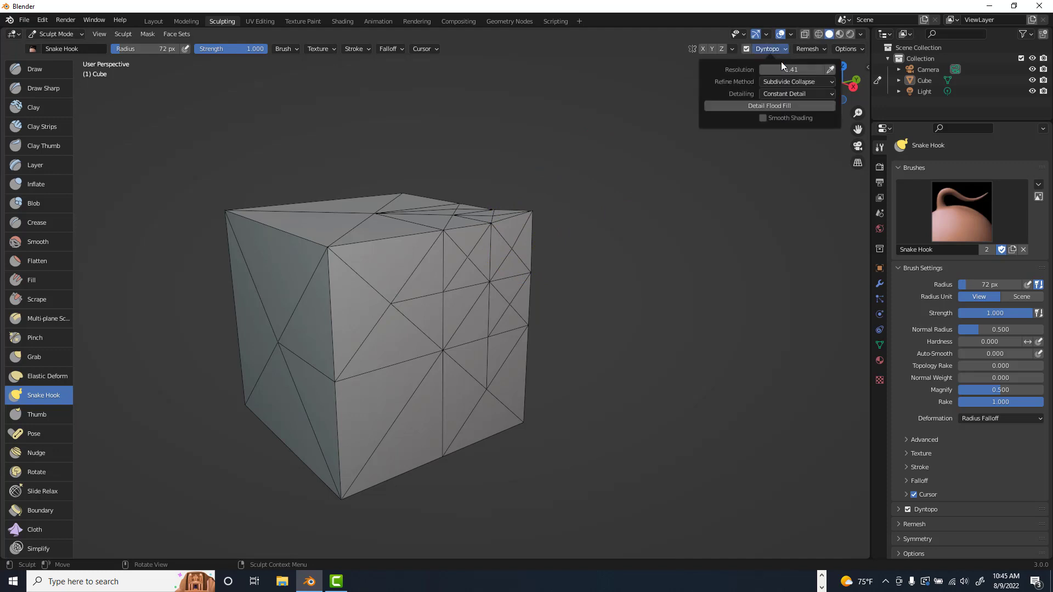
{"action": "left_click", "coordinate": [785, 92]}
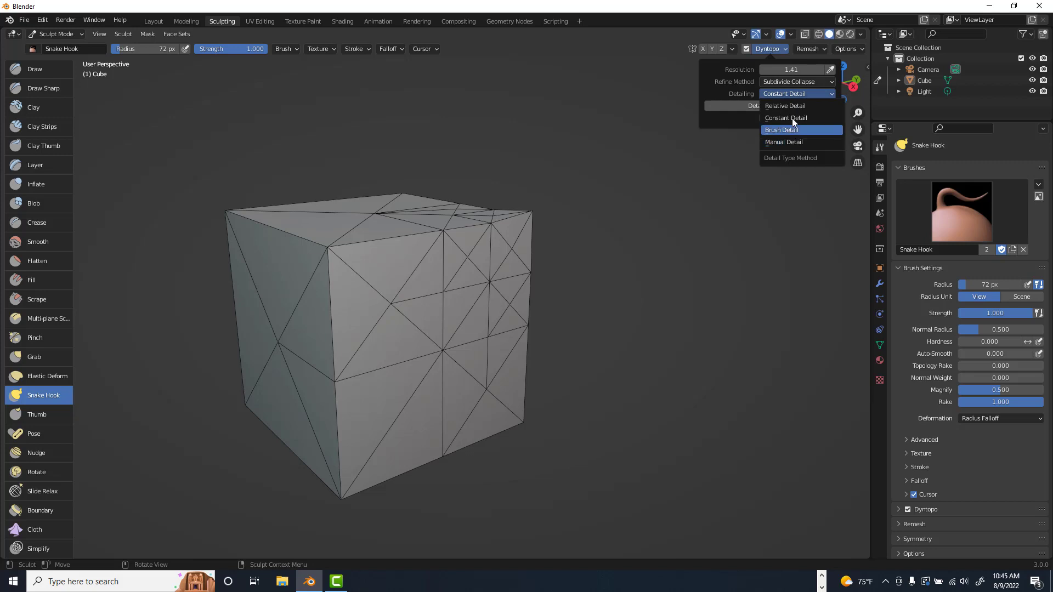
{"action": "left_click", "coordinate": [786, 118]}
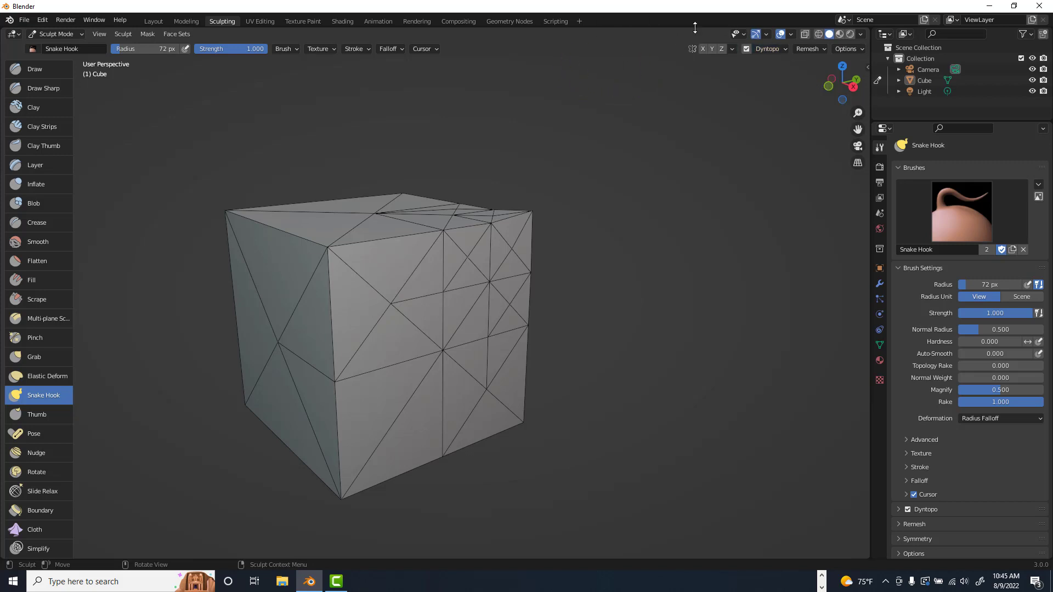
{"action": "left_click", "coordinate": [772, 47]}
{"action": "left_click", "coordinate": [783, 68]}
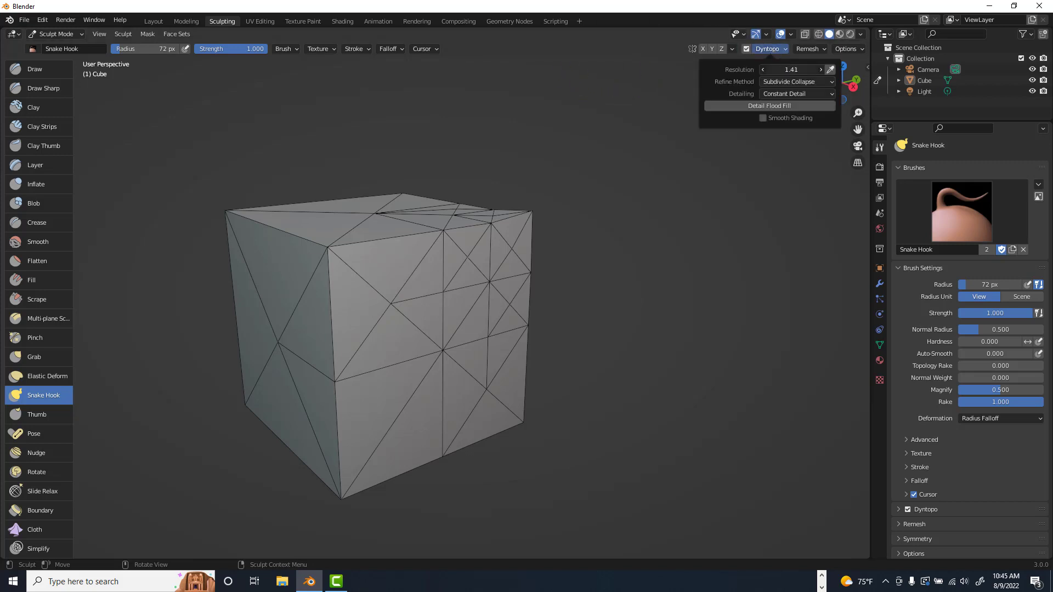
{"action": "type", "text": "30"}
{"action": "key", "text": "Return"}
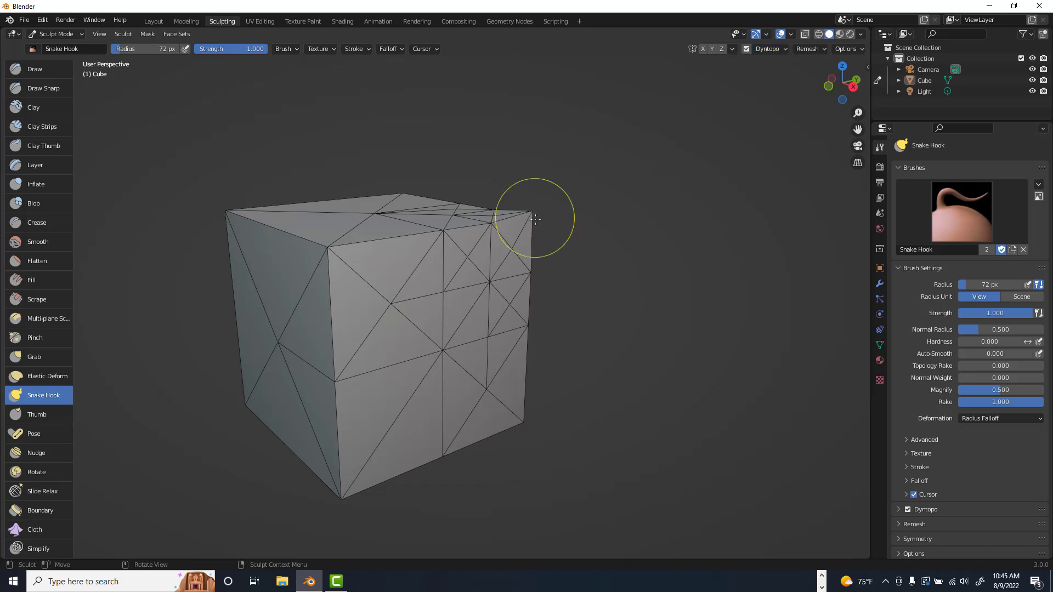
{"action": "mouse_move", "coordinate": [530, 219]}
{"action": "left_mouse_down"}
{"action": "mouse_move", "coordinate": [590, 171]}
{"action": "mouse_move", "coordinate": [682, 161]}
{"action": "left_mouse_up"}
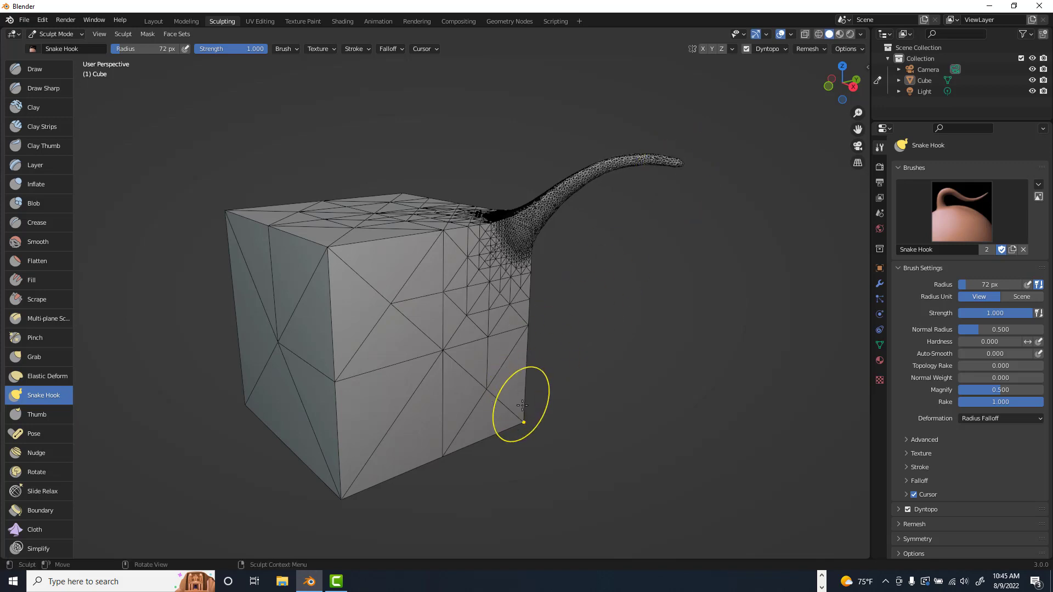
Pull two more horns from the cube with the Snake Hook brush, one from the lower corner and one from the middle of the same edge
{"action": "mouse_move", "coordinate": [517, 417]}
{"action": "left_mouse_down"}
{"action": "mouse_move", "coordinate": [540, 430]}
{"action": "mouse_move", "coordinate": [641, 437]}
{"action": "mouse_move", "coordinate": [716, 395]}
{"action": "left_mouse_up"}
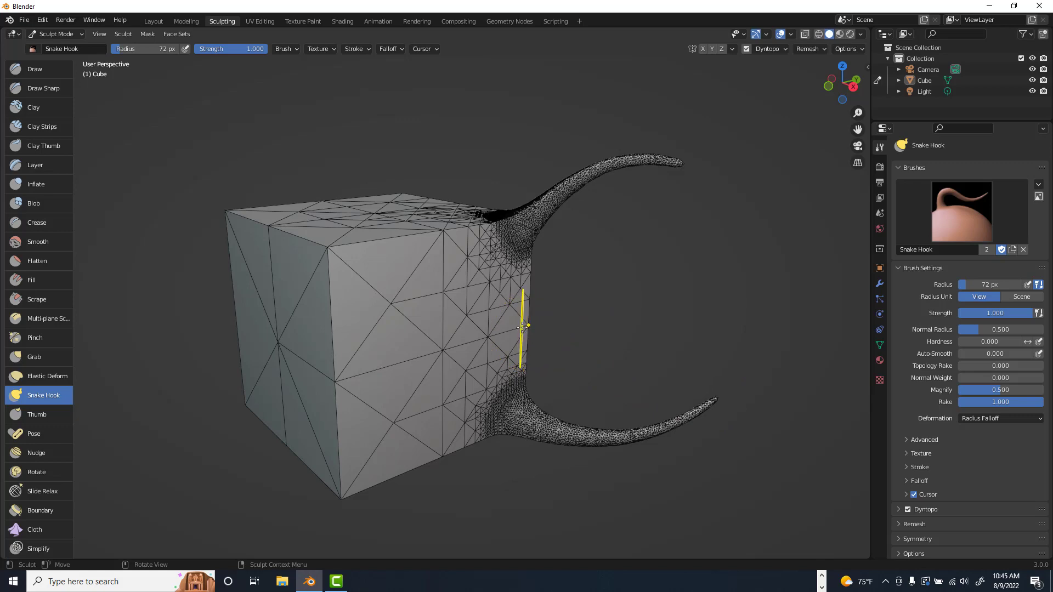
{"action": "left_click_drag", "start_coordinate": [522, 329], "coordinate": [682, 296]}
{"action": "mouse_move", "coordinate": [762, 242]}
{"action": "middle_mouse_down"}
{"action": "mouse_move", "coordinate": [717, 233]}
{"action": "mouse_move", "coordinate": [732, 235]}
{"action": "middle_mouse_up"}
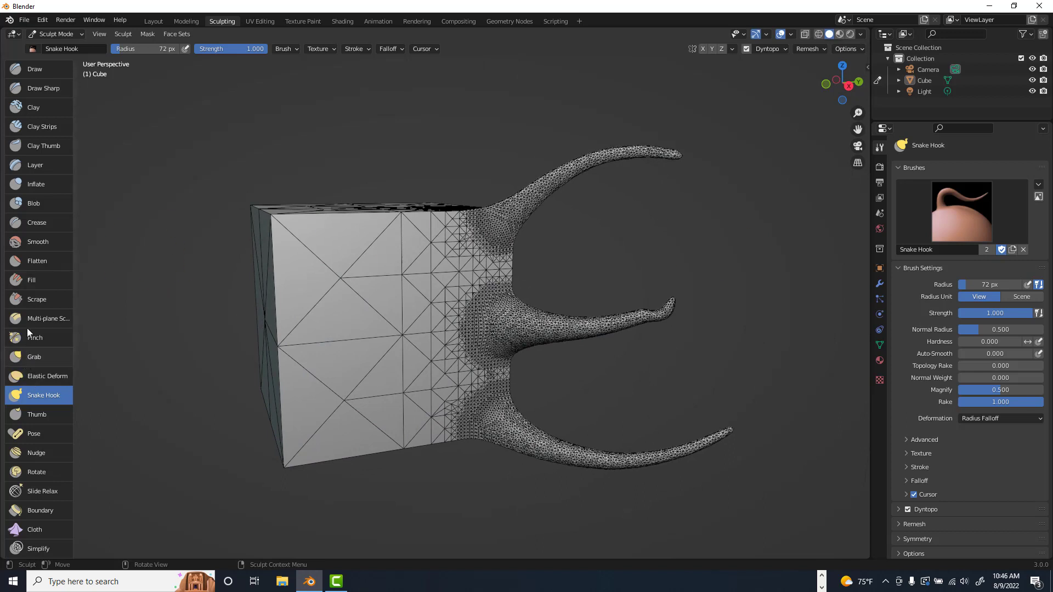
Reduce the Clay Strips brush radius to 33 px and sculpt two diagonal ridges on the cube's front face
{"action": "left_click", "coordinate": [34, 127]}
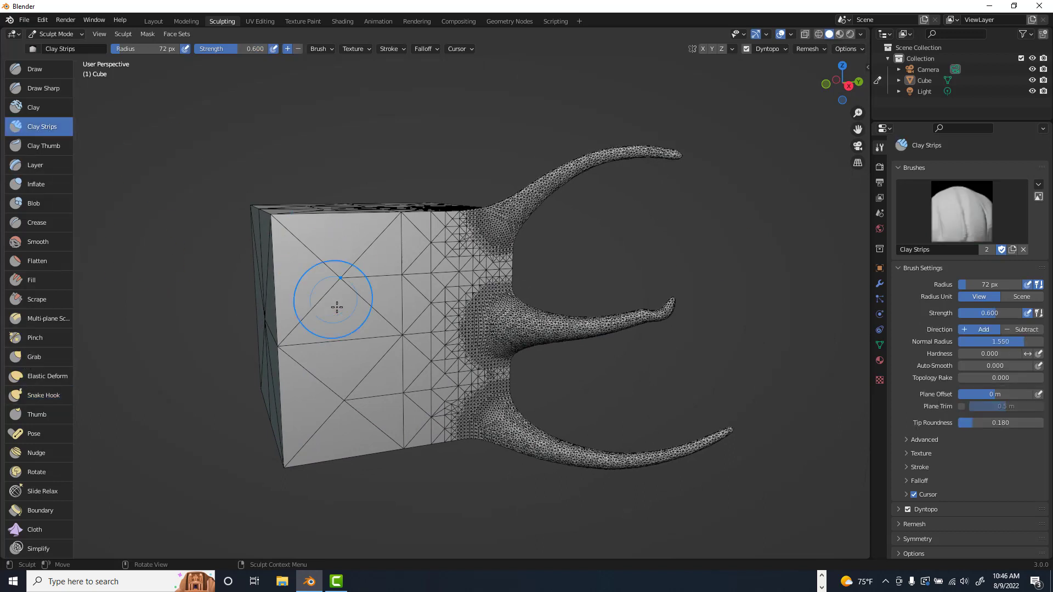
{"action": "key", "text": "f"}
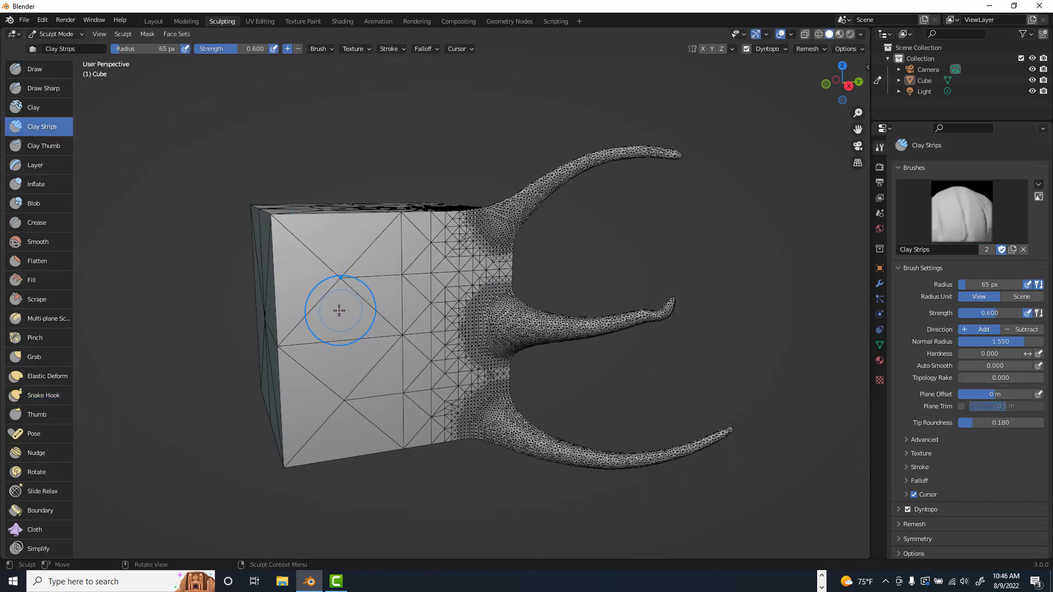
{"action": "left_click", "coordinate": [319, 310]}
{"action": "left_click_drag", "start_coordinate": [319, 311], "coordinate": [405, 256]}
{"action": "left_click_drag", "start_coordinate": [340, 333], "coordinate": [445, 271]}
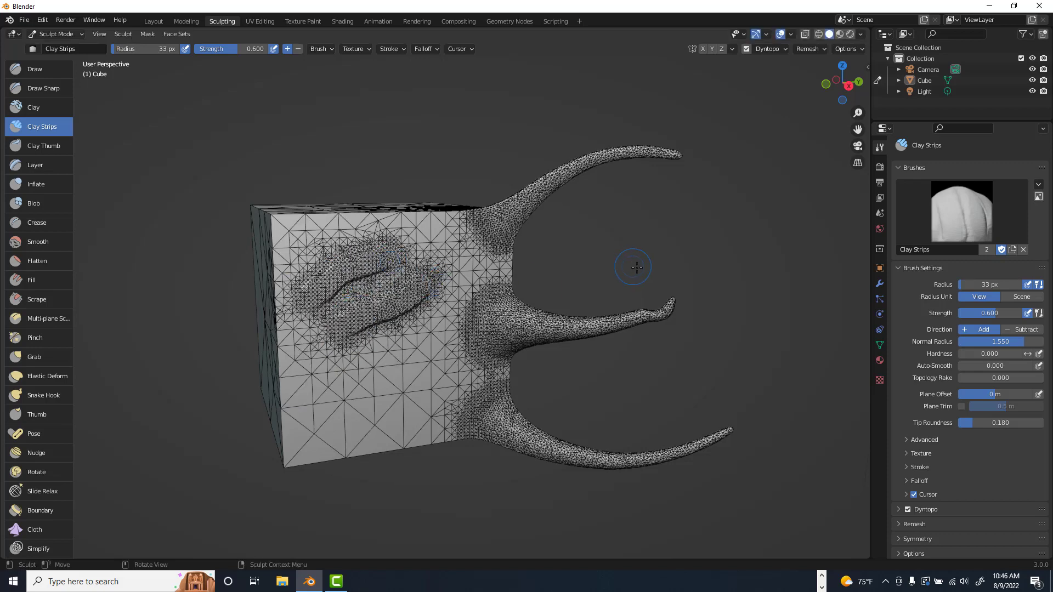
{"action": "scroll", "coordinate": [616, 264], "scroll_direction": "up", "scroll_amount": 4}
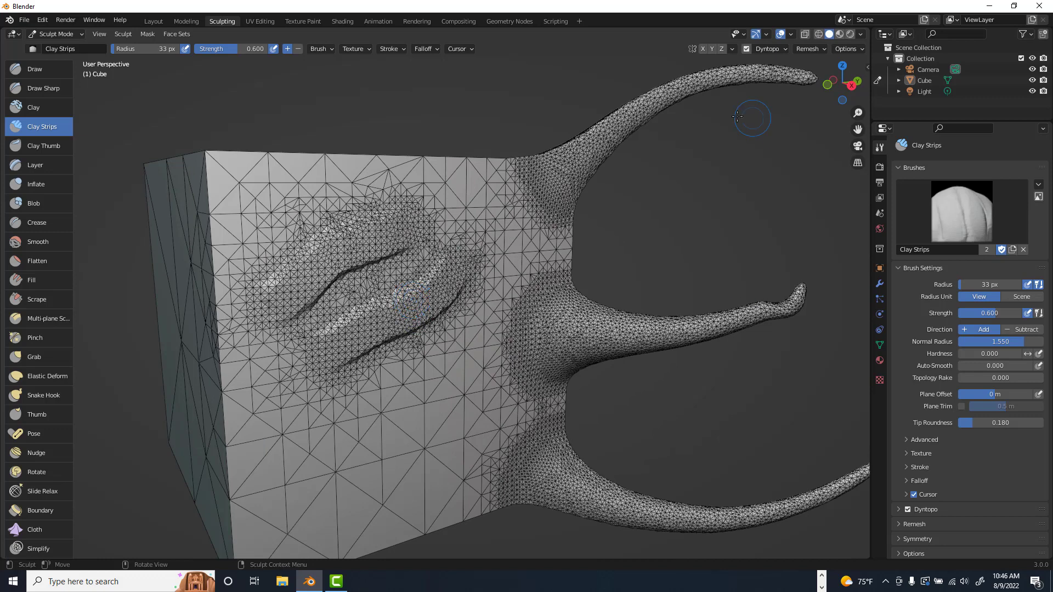
{"action": "middle_click_drag", "start_coordinate": [665, 243], "coordinate": [685, 247]}
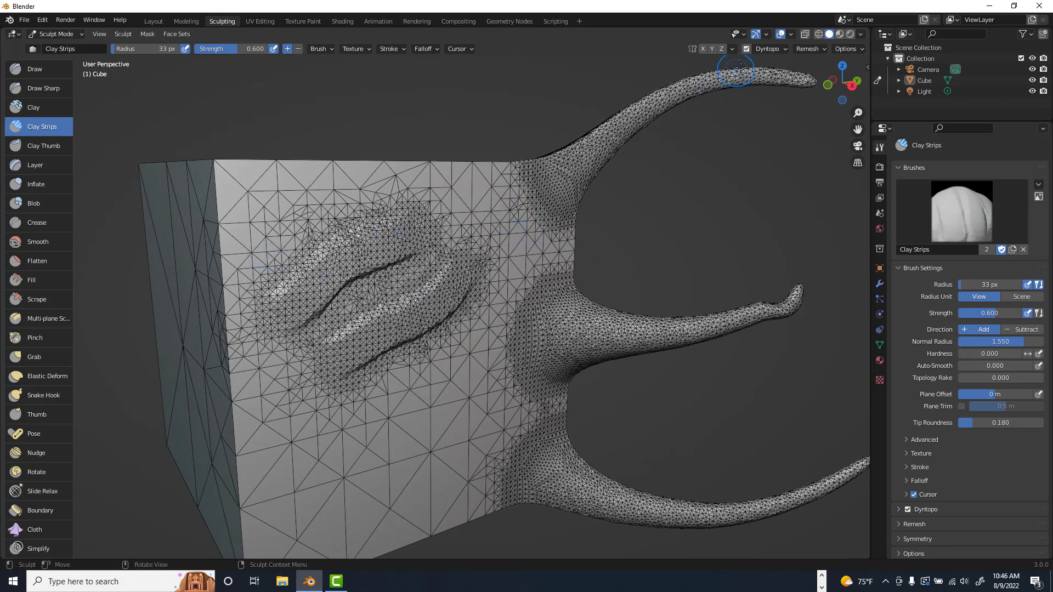
Hide the wireframe overlay and sculpt two more clay strips on the lower part of the front face
{"action": "left_click", "coordinate": [791, 34]}
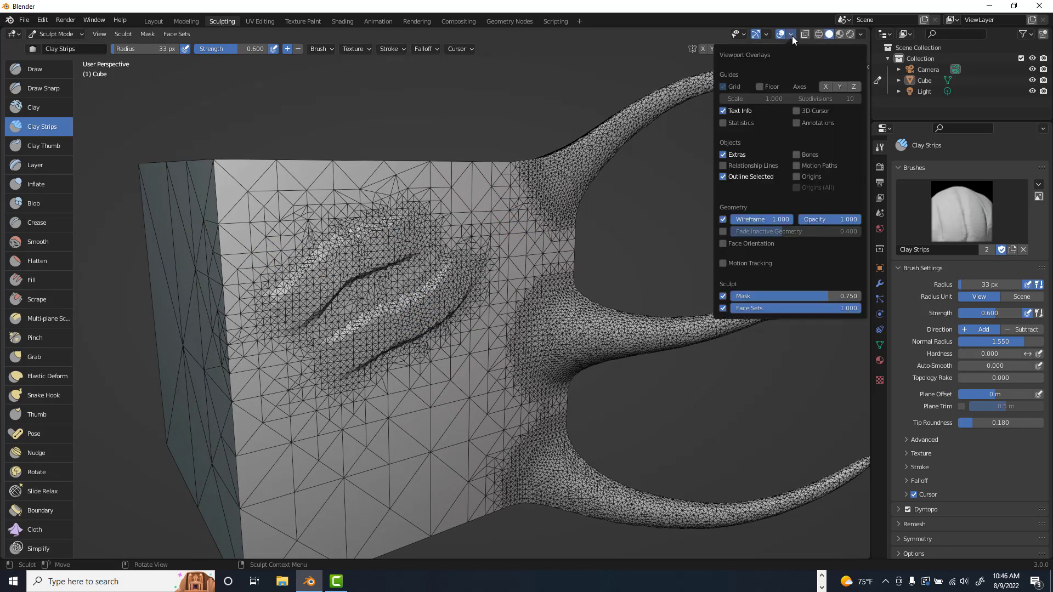
{"action": "left_click", "coordinate": [722, 220]}
{"action": "scroll", "coordinate": [601, 242], "scroll_direction": "down", "scroll_amount": 4}
{"action": "middle_click_drag", "start_coordinate": [601, 242], "coordinate": [607, 260]}
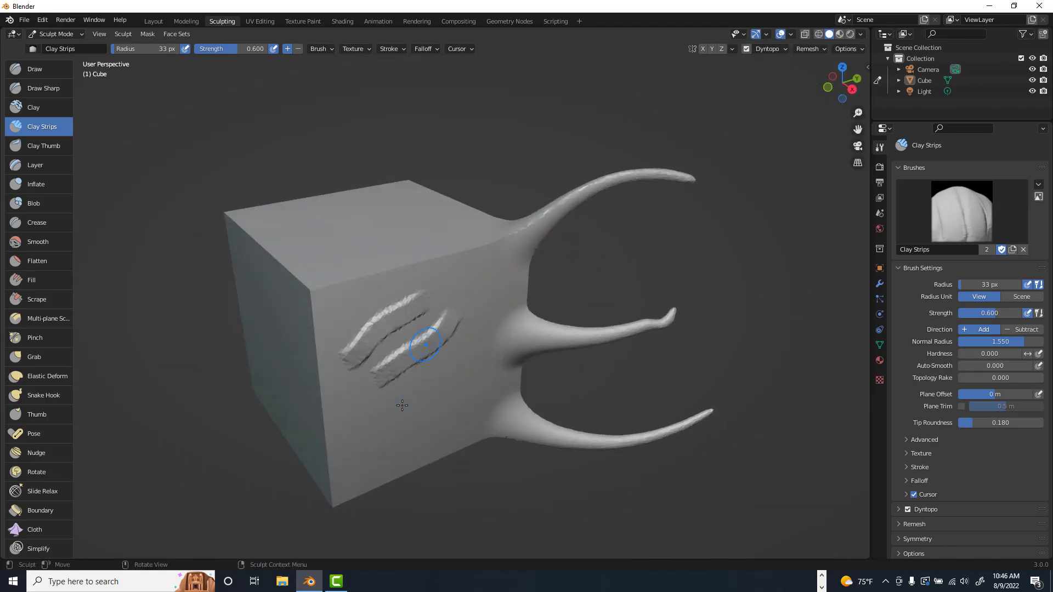
{"action": "left_click_drag", "start_coordinate": [349, 425], "coordinate": [436, 407]}
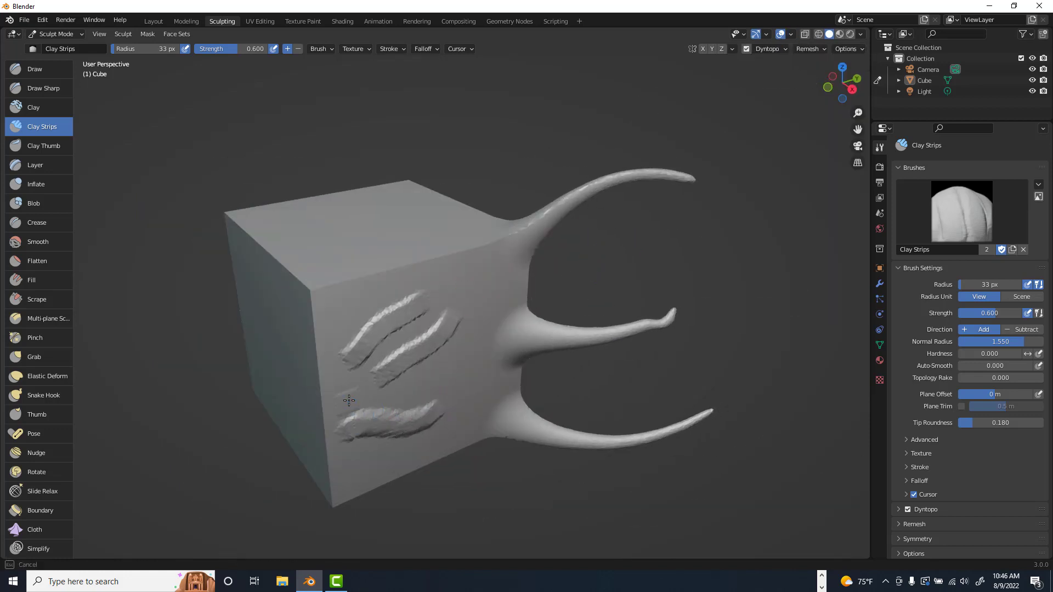
{"action": "left_click_drag", "start_coordinate": [348, 405], "coordinate": [385, 387]}
{"action": "mouse_move", "coordinate": [559, 328]}
{"action": "middle_mouse_down"}
{"action": "mouse_move", "coordinate": [595, 264]}
{"action": "mouse_move", "coordinate": [583, 270]}
{"action": "middle_mouse_up"}
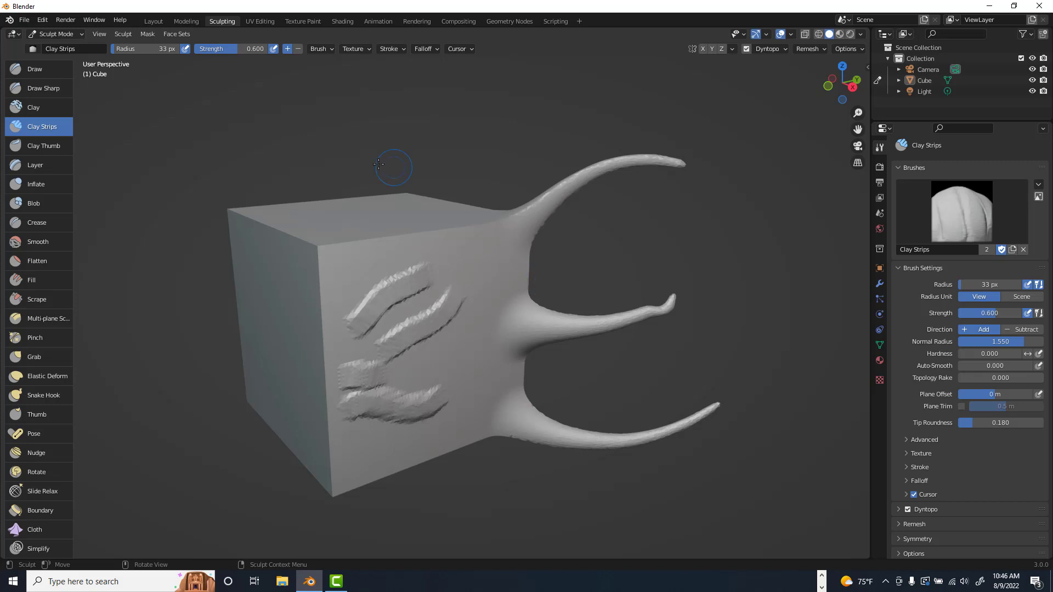
{"action": "middle_click_drag", "start_coordinate": [545, 222], "coordinate": [605, 258]}
{"action": "scroll", "coordinate": [605, 258], "scroll_direction": "up", "scroll_amount": 3}
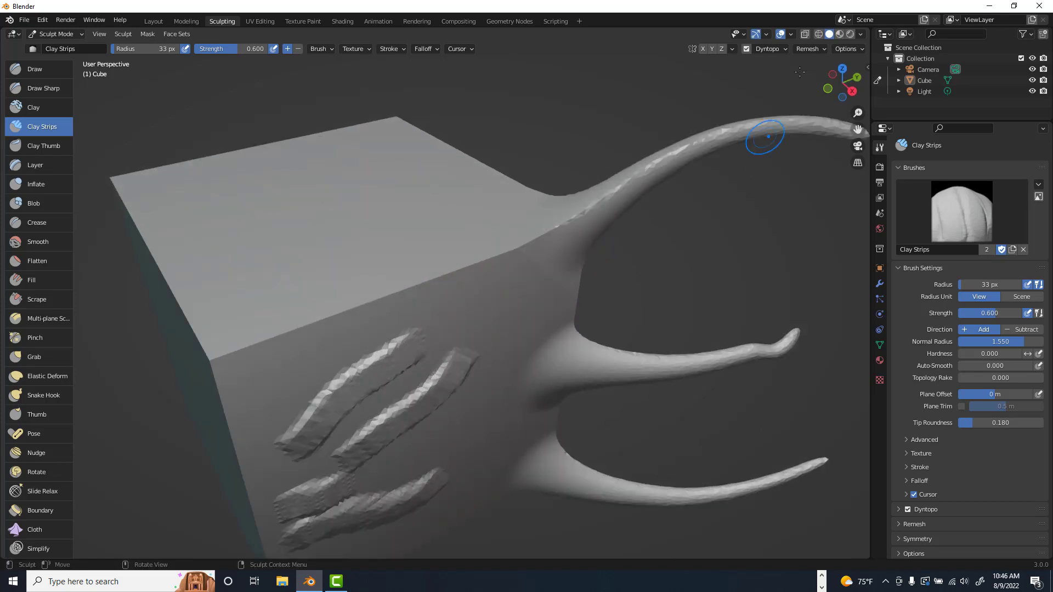
Switch the Dyntopo detailing method to Relative Detail
{"action": "left_click", "coordinate": [782, 48]}
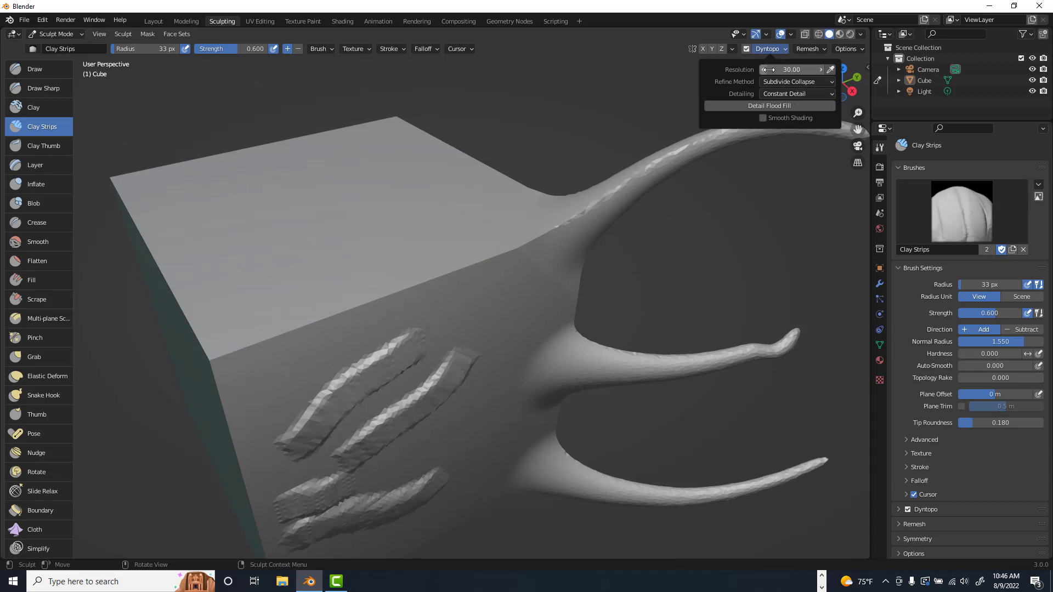
{"action": "left_click", "coordinate": [783, 94]}
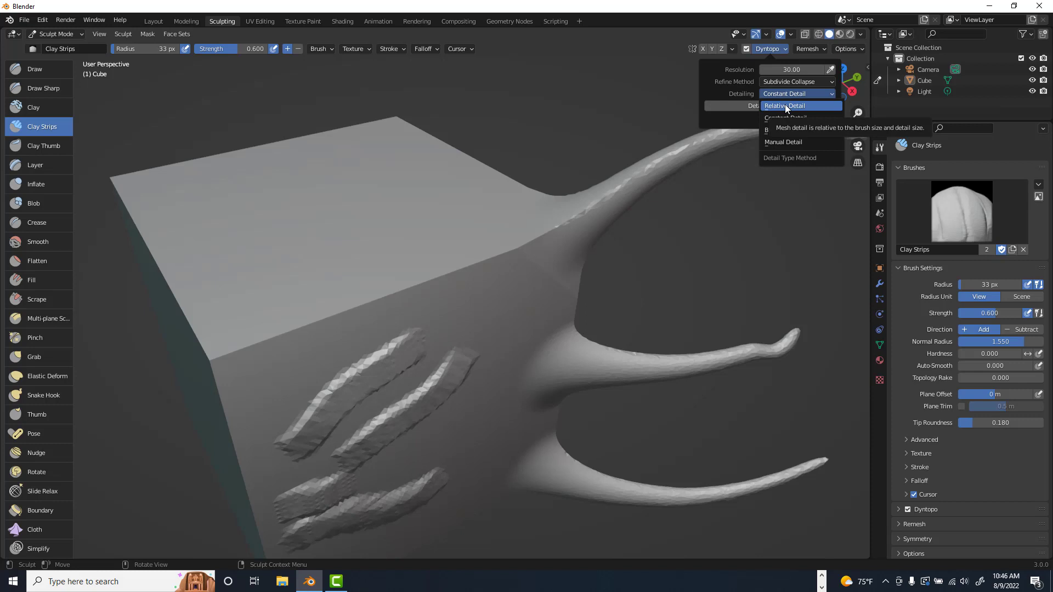
{"action": "left_click", "coordinate": [785, 105]}
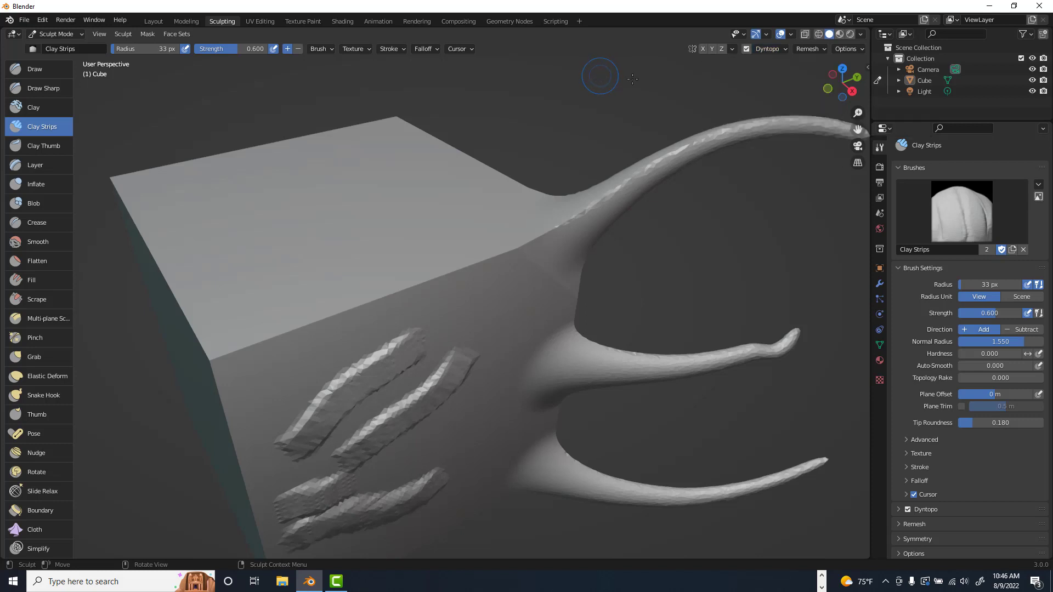
{"action": "left_click", "coordinate": [785, 50]}
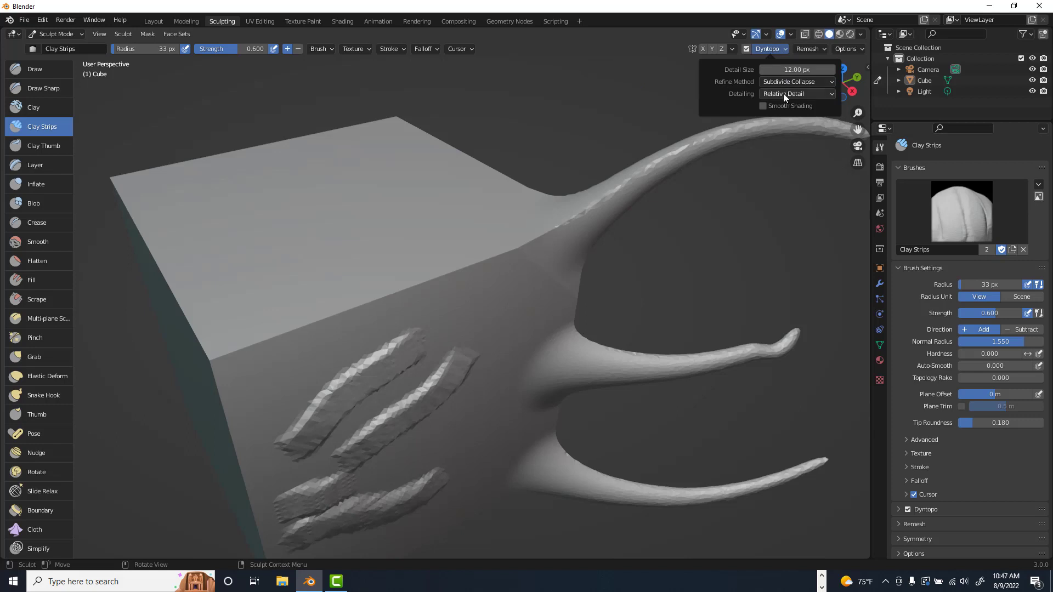
{"action": "mouse_move", "coordinate": [580, 98]}
{"action": "middle_mouse_down"}
{"action": "mouse_move", "coordinate": [602, 100]}
{"action": "mouse_move", "coordinate": [557, 111]}
{"action": "mouse_move", "coordinate": [625, 98]}
{"action": "middle_mouse_up"}
{"action": "left_click", "coordinate": [784, 50]}
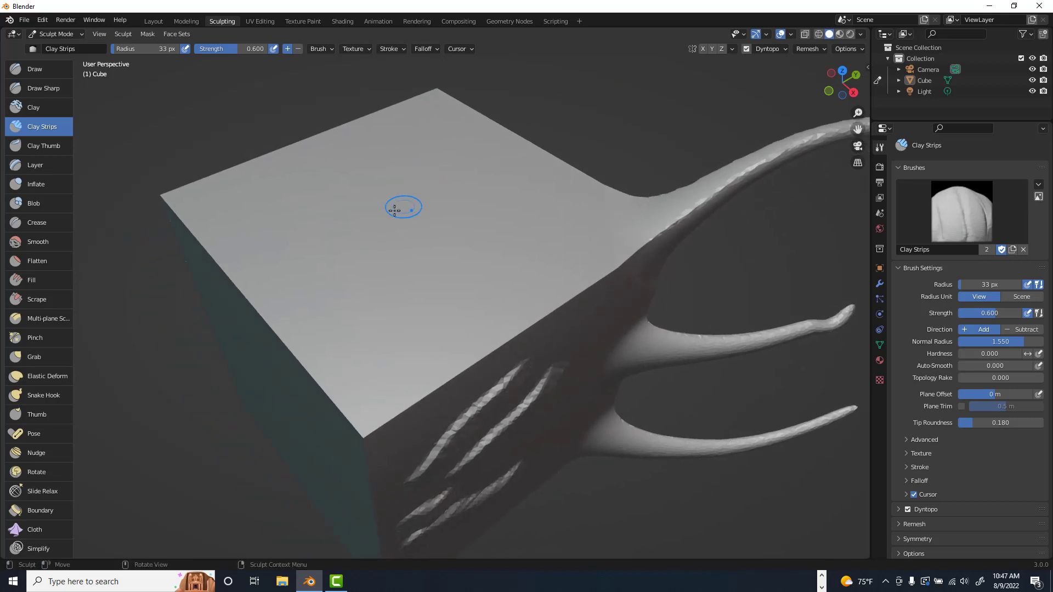
Sculpt a diagonal clay strip across the cube's top face and re-enable the wireframe overlay
{"action": "left_click_drag", "start_coordinate": [278, 235], "coordinate": [411, 173]}
{"action": "middle_click_drag", "start_coordinate": [508, 146], "coordinate": [770, 90]}
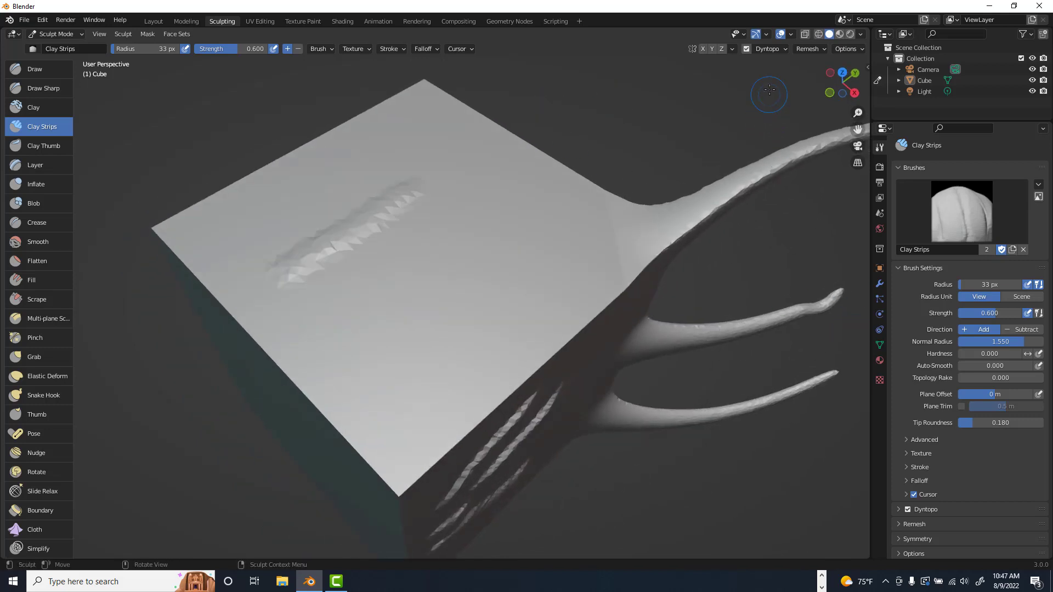
{"action": "left_click", "coordinate": [790, 34]}
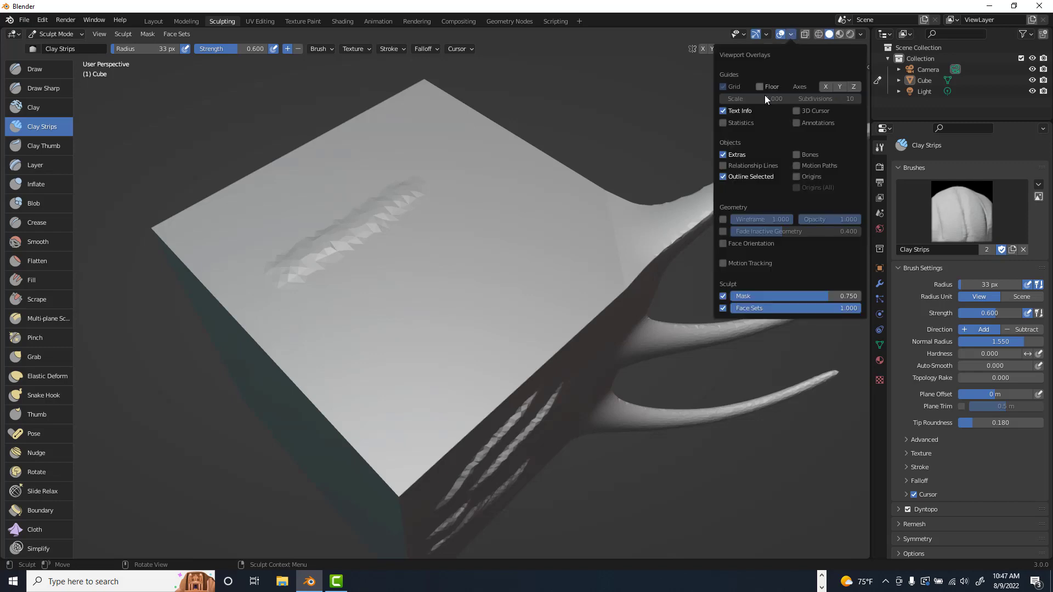
{"action": "left_click", "coordinate": [730, 227]}
{"action": "mouse_move", "coordinate": [283, 250]}
{"action": "left_mouse_down"}
{"action": "mouse_move", "coordinate": [345, 233]}
{"action": "mouse_move", "coordinate": [409, 195]}
{"action": "left_mouse_up"}
Sculpt a close-up clay strip beside the top-face ridge, plus one from farther away along the back edge
{"action": "middle_click_drag", "start_coordinate": [154, 411], "coordinate": [157, 405]}
{"action": "scroll", "coordinate": [157, 405], "scroll_direction": "up", "scroll_amount": 6}
{"action": "middle_click_drag", "start_coordinate": [319, 349], "coordinate": [412, 348]}
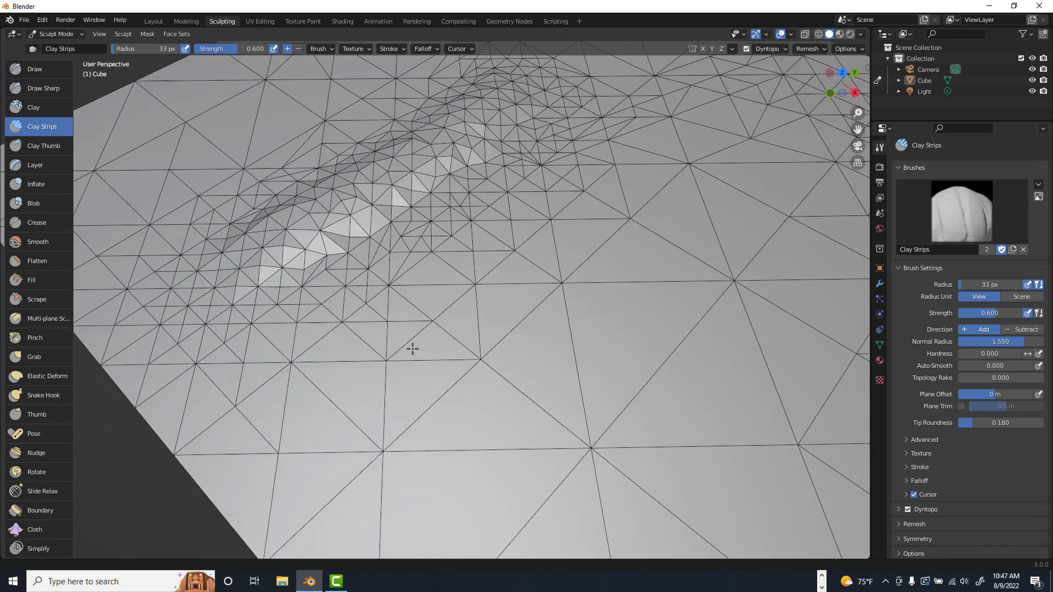
{"action": "scroll", "coordinate": [411, 347], "scroll_direction": "up", "scroll_amount": 2}
{"action": "mouse_move", "coordinate": [308, 343]}
{"action": "left_mouse_down"}
{"action": "mouse_move", "coordinate": [483, 211]}
{"action": "mouse_move", "coordinate": [303, 358]}
{"action": "mouse_move", "coordinate": [434, 291]}
{"action": "mouse_move", "coordinate": [532, 219]}
{"action": "mouse_move", "coordinate": [356, 335]}
{"action": "mouse_move", "coordinate": [317, 377]}
{"action": "left_mouse_up"}
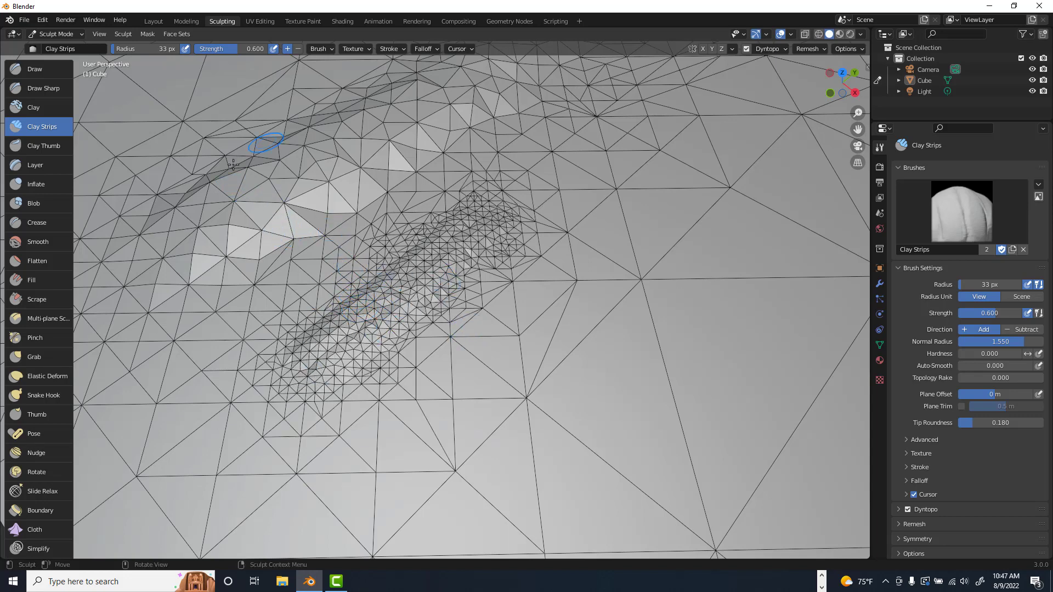
{"action": "scroll", "coordinate": [290, 183], "scroll_direction": "down", "scroll_amount": 6}
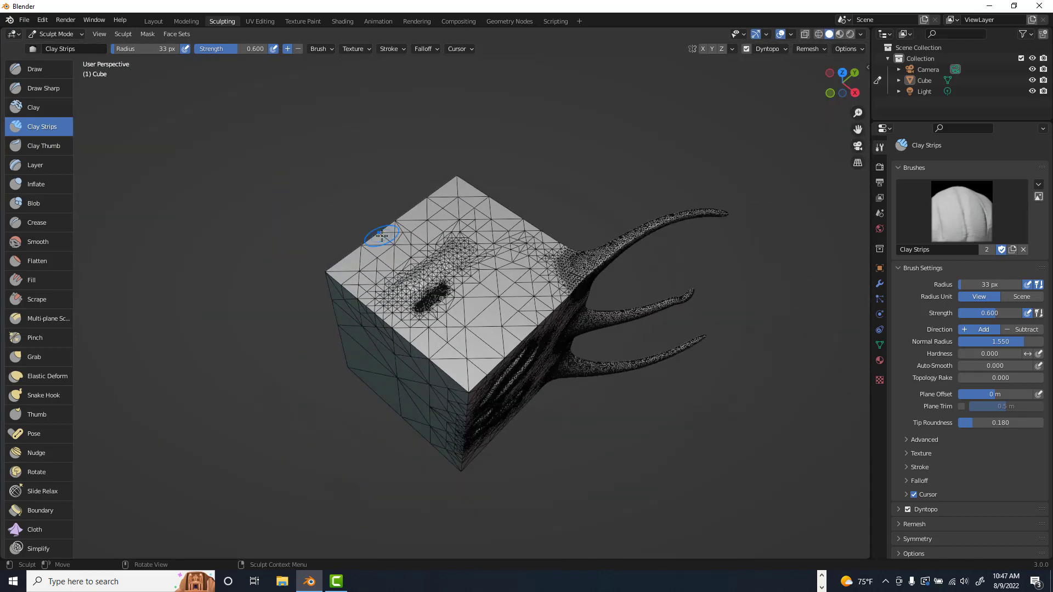
{"action": "mouse_move", "coordinate": [382, 236]}
{"action": "left_mouse_down"}
{"action": "mouse_move", "coordinate": [405, 251]}
{"action": "mouse_move", "coordinate": [455, 213]}
{"action": "left_mouse_up"}
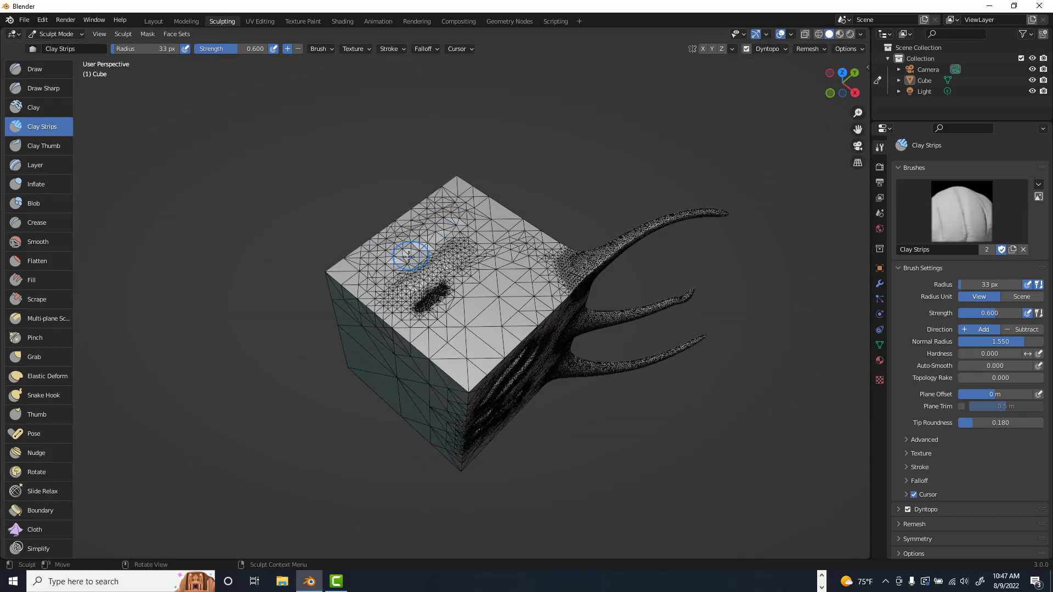
Add a short close-up stroke beside the dense top-face strip and a long curved one from farther out, comparing their mesh density
{"action": "scroll", "coordinate": [439, 234], "scroll_direction": "up", "scroll_amount": 10}
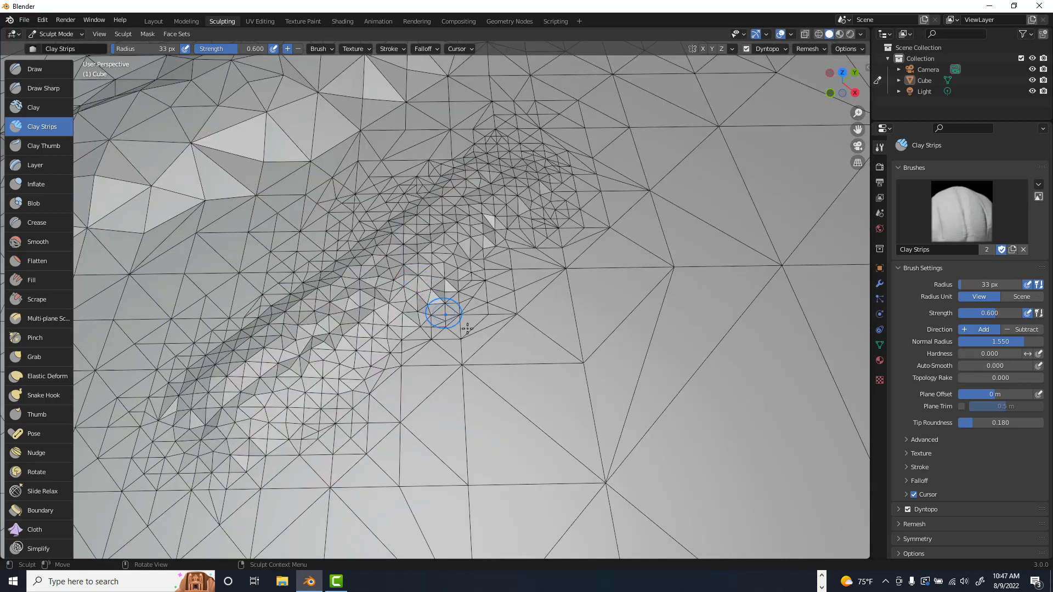
{"action": "mouse_move", "coordinate": [463, 305]}
{"action": "left_mouse_down"}
{"action": "mouse_move", "coordinate": [581, 285]}
{"action": "mouse_move", "coordinate": [680, 291]}
{"action": "mouse_move", "coordinate": [713, 305]}
{"action": "mouse_move", "coordinate": [631, 324]}
{"action": "mouse_move", "coordinate": [521, 329]}
{"action": "mouse_move", "coordinate": [407, 296]}
{"action": "mouse_move", "coordinate": [521, 337]}
{"action": "mouse_move", "coordinate": [664, 334]}
{"action": "mouse_move", "coordinate": [752, 299]}
{"action": "mouse_move", "coordinate": [621, 340]}
{"action": "mouse_move", "coordinate": [395, 305]}
{"action": "left_mouse_up"}
{"action": "scroll", "coordinate": [395, 306], "scroll_direction": "down", "scroll_amount": 6}
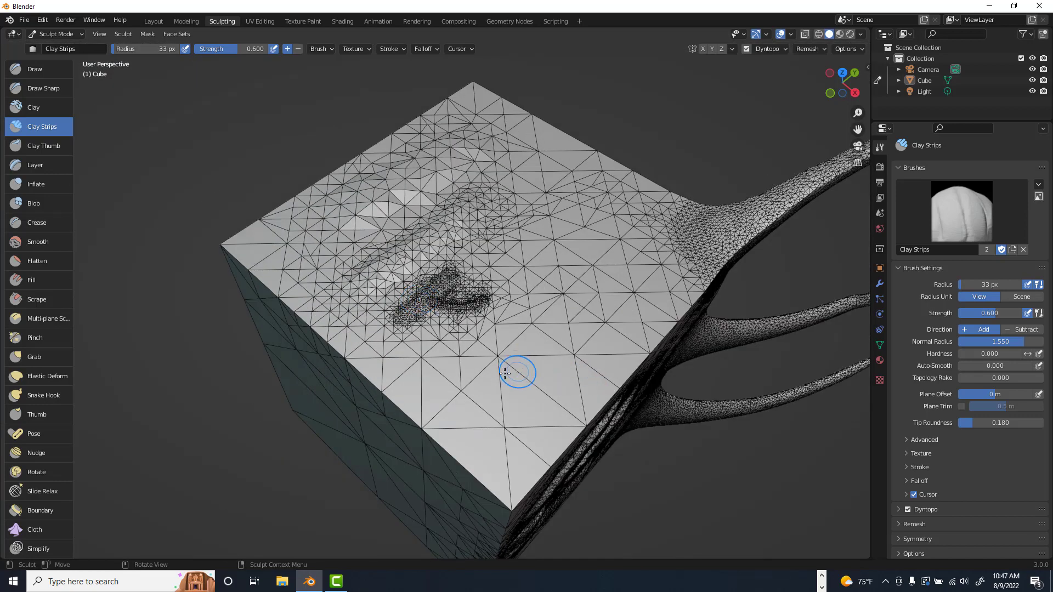
{"action": "mouse_move", "coordinate": [504, 373]}
{"action": "left_mouse_down"}
{"action": "mouse_move", "coordinate": [593, 307]}
{"action": "mouse_move", "coordinate": [545, 212]}
{"action": "mouse_move", "coordinate": [553, 200]}
{"action": "left_mouse_up"}
{"action": "scroll", "coordinate": [552, 200], "scroll_direction": "down", "scroll_amount": 4}
{"action": "mouse_move", "coordinate": [558, 235]}
{"action": "middle_mouse_down"}
{"action": "mouse_move", "coordinate": [573, 181]}
{"action": "mouse_move", "coordinate": [549, 183]}
{"action": "middle_mouse_up"}
{"action": "scroll", "coordinate": [548, 184], "scroll_direction": "up", "scroll_amount": 5}
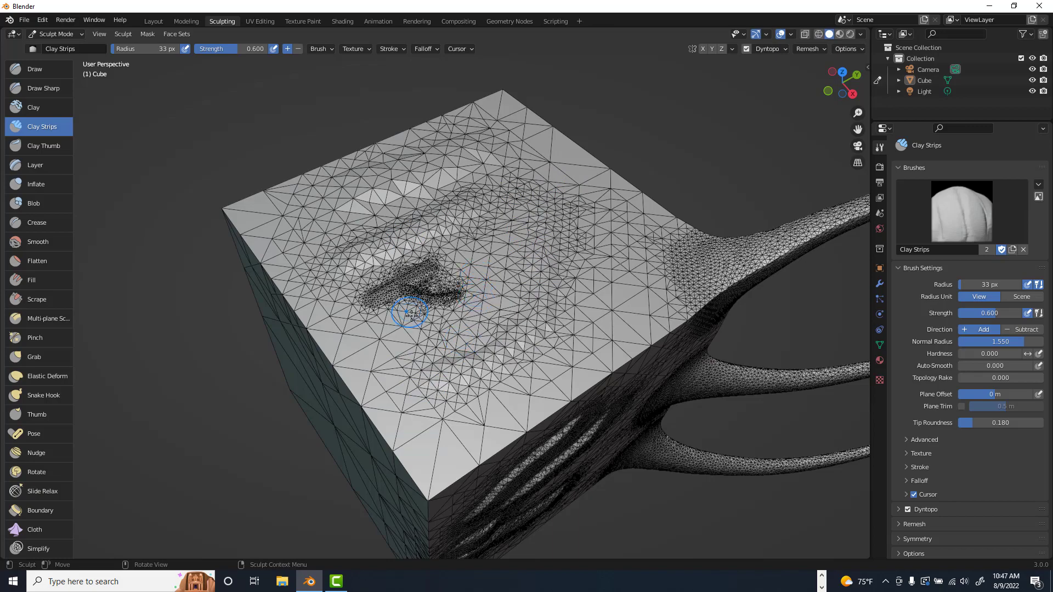
{"action": "scroll", "coordinate": [411, 314], "scroll_direction": "up", "scroll_amount": 6}
{"action": "scroll", "coordinate": [413, 322], "scroll_direction": "down", "scroll_amount": 5}
{"action": "scroll", "coordinate": [413, 323], "scroll_direction": "down", "scroll_amount": 4}
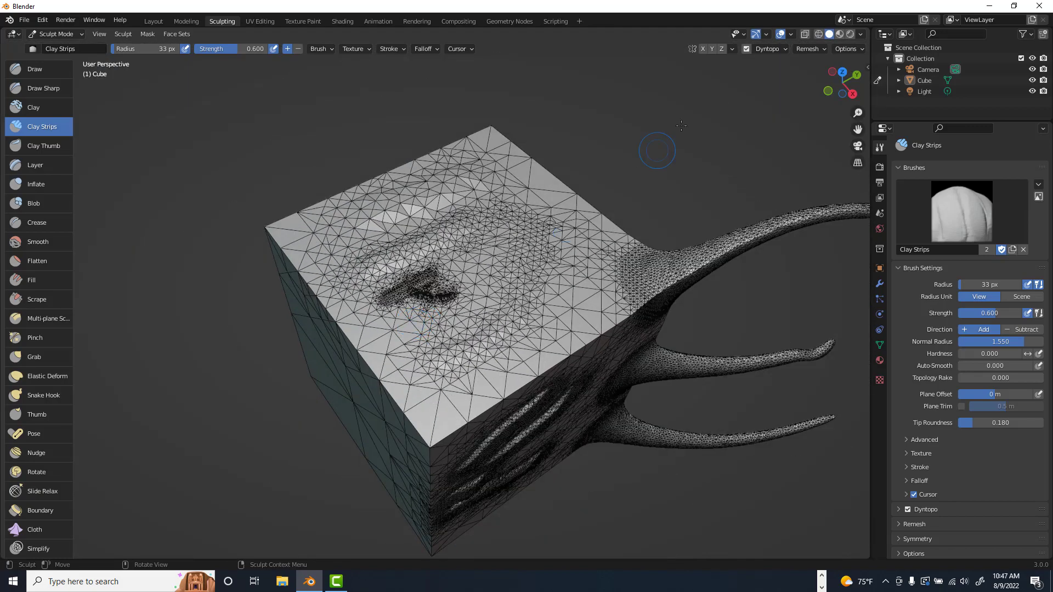
Set Dyntopo detailing back to Constant Detail and sculpt a clay strip on the cube's untouched side face near its upper corner
{"action": "left_click", "coordinate": [776, 47]}
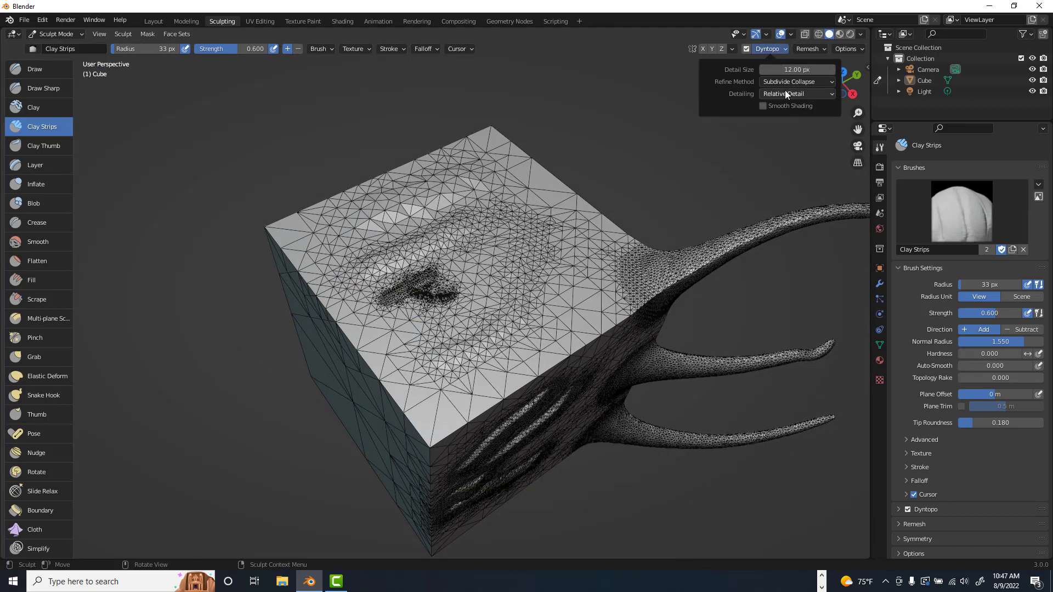
{"action": "left_click", "coordinate": [786, 94]}
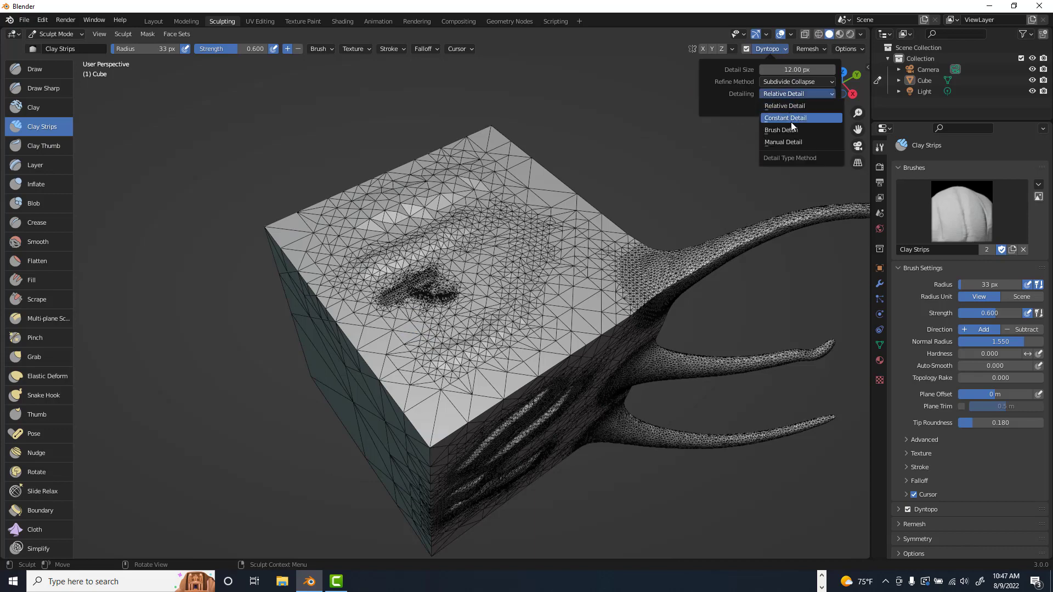
{"action": "left_click", "coordinate": [791, 119]}
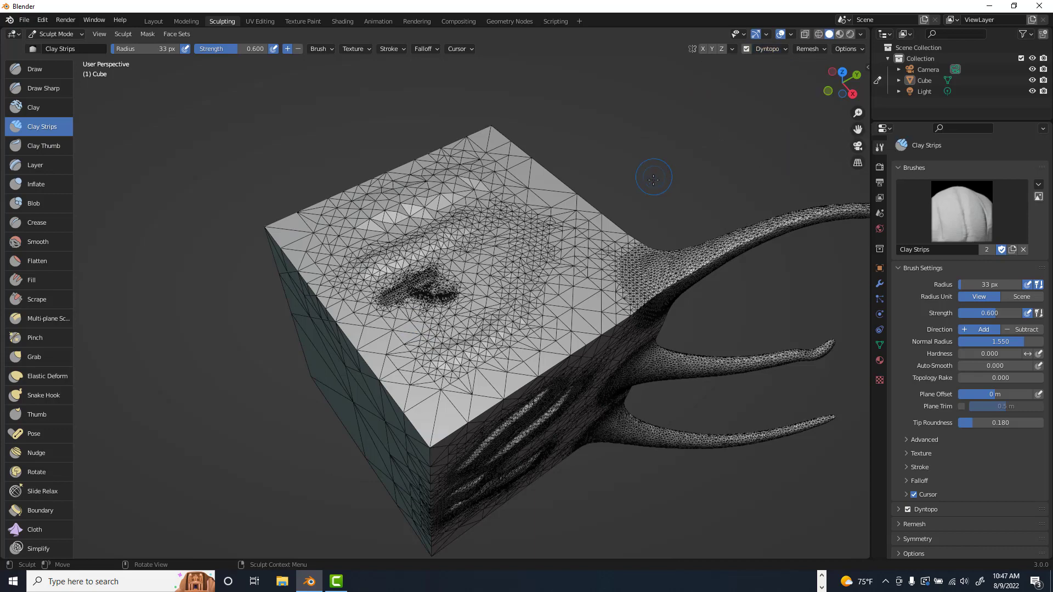
{"action": "middle_click_drag", "start_coordinate": [654, 181], "coordinate": [724, 104]}
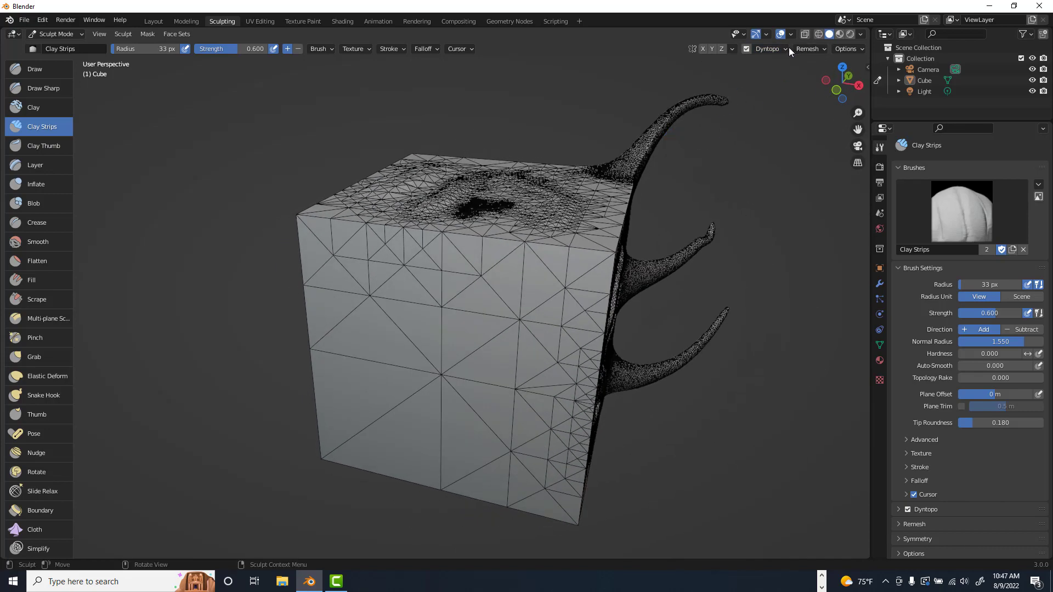
{"action": "left_click", "coordinate": [785, 48]}
{"action": "mouse_move", "coordinate": [400, 305]}
{"action": "left_mouse_down"}
{"action": "mouse_move", "coordinate": [342, 303]}
{"action": "mouse_move", "coordinate": [389, 279]}
{"action": "left_mouse_up"}
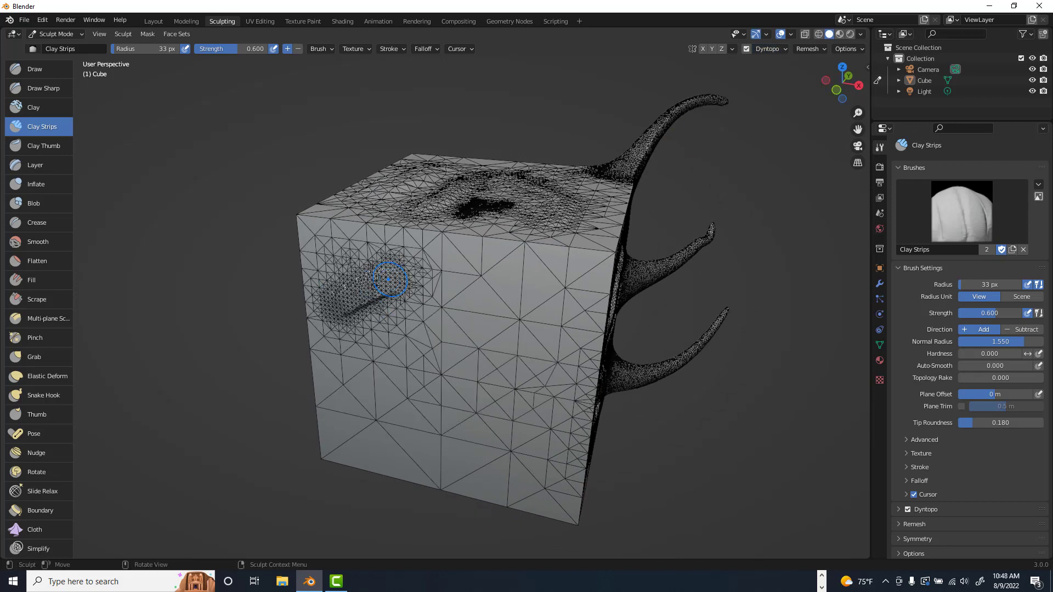
Sculpt a close-up clay strip just below the side-face ridge and compare the triangle sizes of both
{"action": "scroll", "coordinate": [312, 311], "scroll_direction": "up", "scroll_amount": 5}
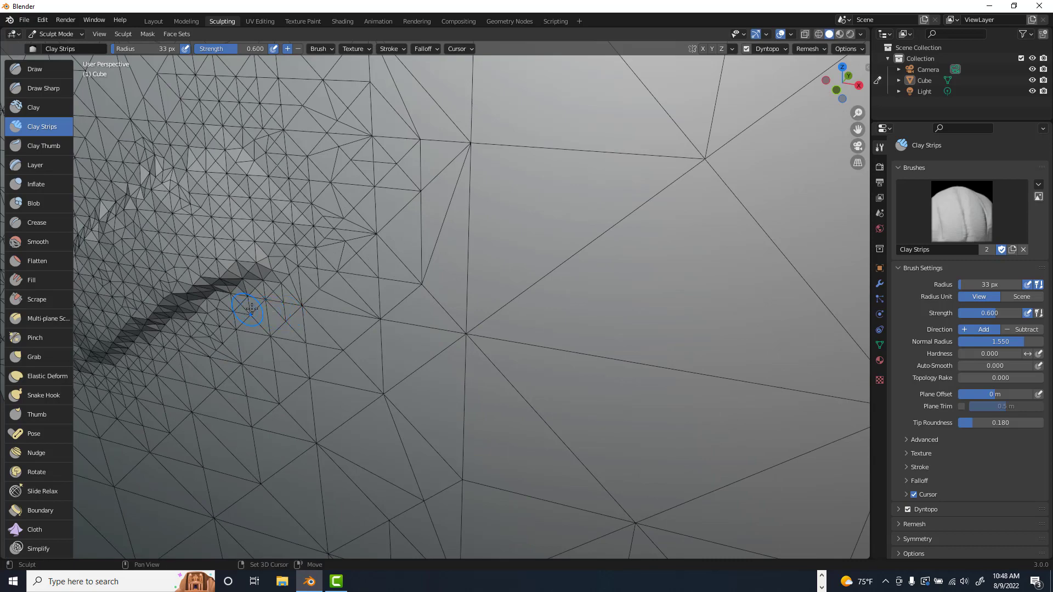
{"action": "middle_click_drag", "start_coordinate": [247, 311], "coordinate": [395, 276], "text": "shift"}
{"action": "scroll", "coordinate": [396, 277], "scroll_direction": "up", "scroll_amount": 1}
{"action": "mouse_move", "coordinate": [438, 388]}
{"action": "left_mouse_down"}
{"action": "mouse_move", "coordinate": [615, 315]}
{"action": "mouse_move", "coordinate": [626, 258]}
{"action": "mouse_move", "coordinate": [548, 297]}
{"action": "mouse_move", "coordinate": [437, 408]}
{"action": "mouse_move", "coordinate": [559, 417]}
{"action": "mouse_move", "coordinate": [579, 356]}
{"action": "left_mouse_up"}
{"action": "scroll", "coordinate": [576, 347], "scroll_direction": "down", "scroll_amount": 5}
{"action": "scroll", "coordinate": [488, 312], "scroll_direction": "up", "scroll_amount": 6}
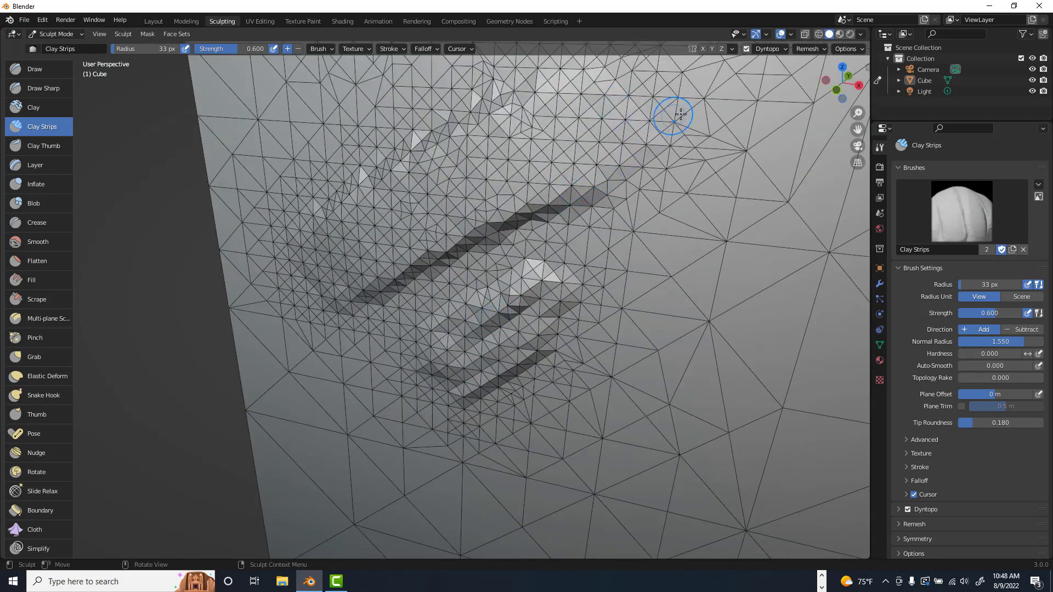
Set the Dyntopo resolution to 5 and sculpt a coarse clay strip on the lower half of the side face
{"action": "left_click", "coordinate": [779, 48]}
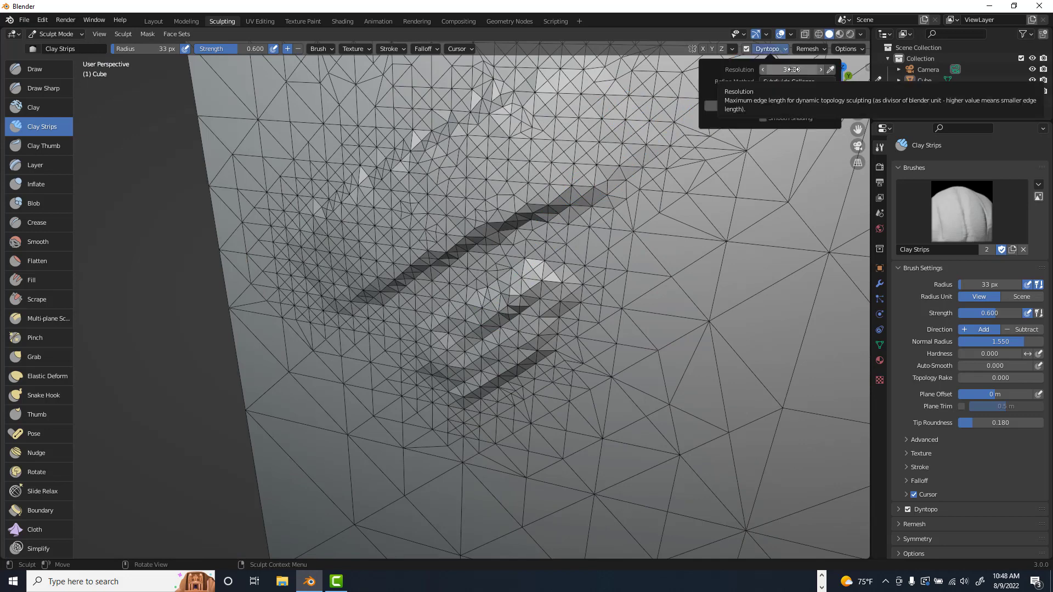
{"action": "left_click", "coordinate": [796, 69]}
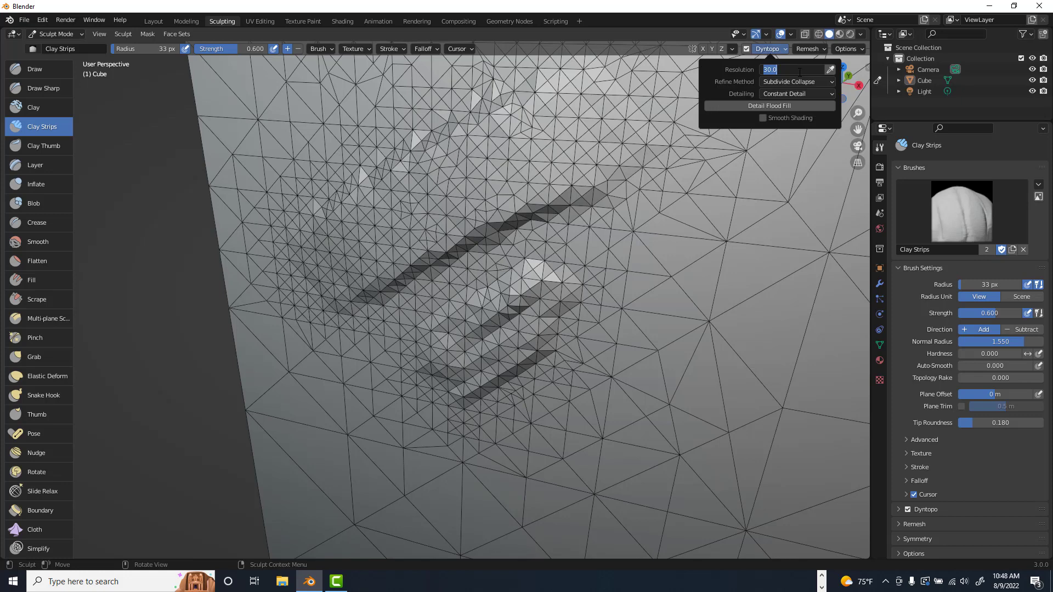
{"action": "key", "text": "Return"}
{"action": "scroll", "coordinate": [692, 243], "scroll_direction": "down", "scroll_amount": 6}
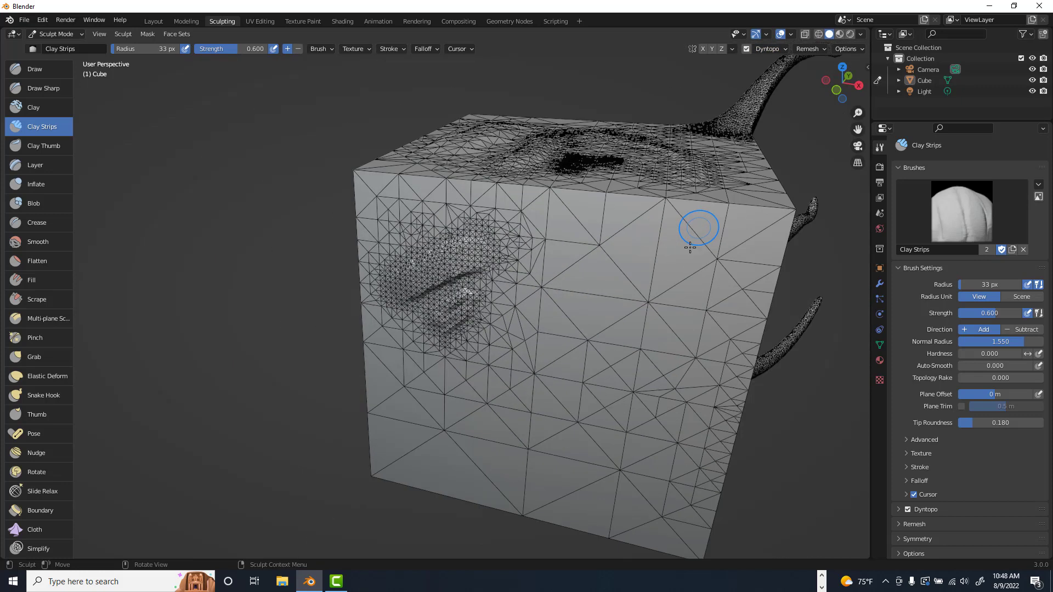
{"action": "mouse_move", "coordinate": [442, 401]}
{"action": "left_mouse_down"}
{"action": "mouse_move", "coordinate": [565, 384]}
{"action": "mouse_move", "coordinate": [538, 335]}
{"action": "mouse_move", "coordinate": [439, 466]}
{"action": "mouse_move", "coordinate": [510, 392]}
{"action": "mouse_move", "coordinate": [483, 357]}
{"action": "mouse_move", "coordinate": [493, 375]}
{"action": "left_mouse_up"}
{"action": "left_click", "coordinate": [782, 49]}
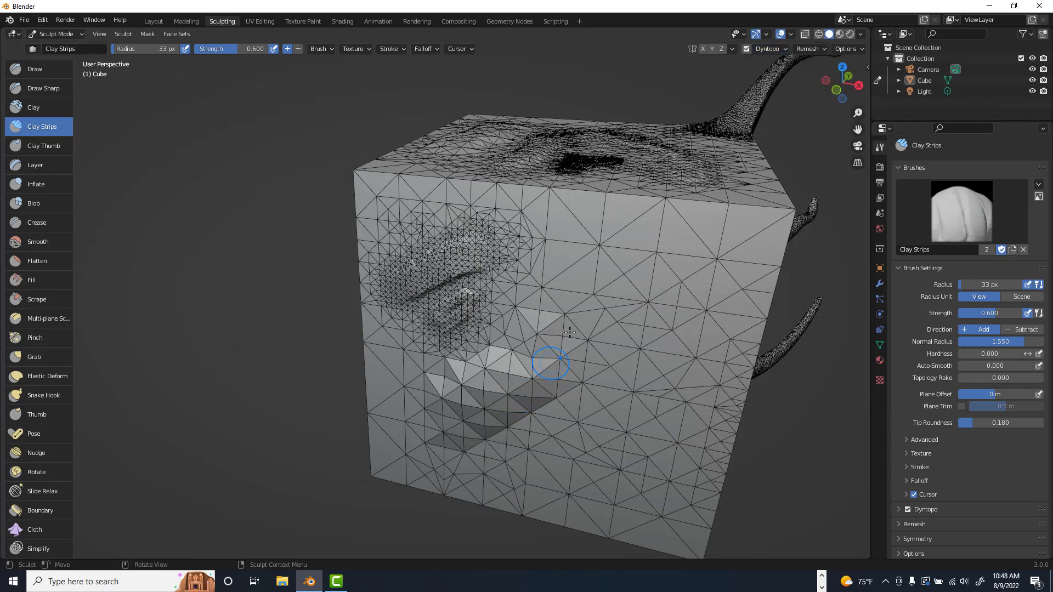
{"action": "scroll", "coordinate": [549, 351], "scroll_direction": "up", "scroll_amount": 4}
{"action": "scroll", "coordinate": [505, 390], "scroll_direction": "down", "scroll_amount": 4}
Switch Dyntopo detailing to Relative Detail and sculpt a wavy clay strip beside the dense patch on the same side face
{"action": "left_click", "coordinate": [783, 49]}
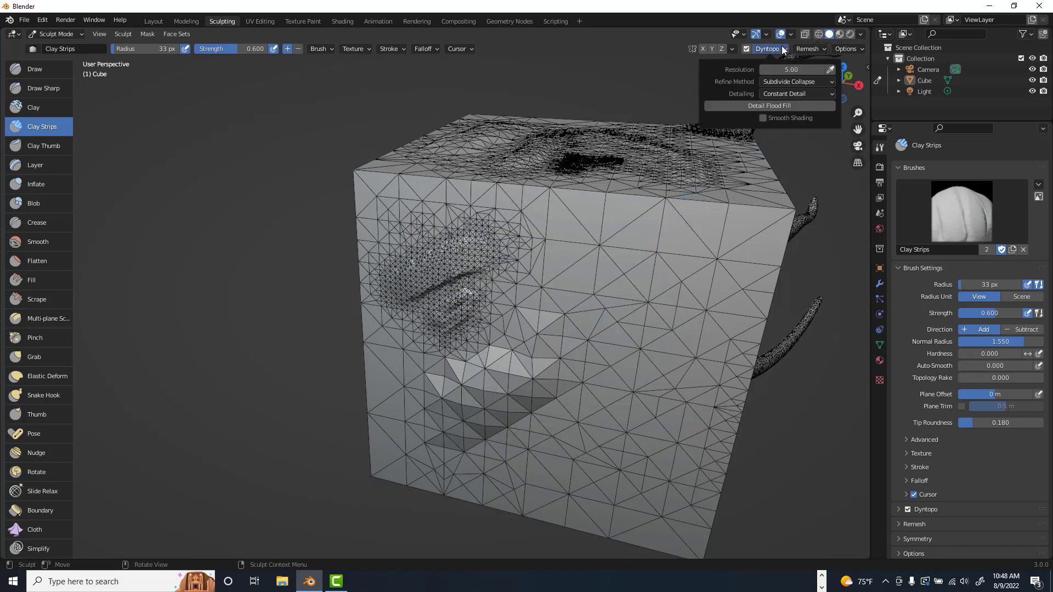
{"action": "left_click", "coordinate": [795, 92]}
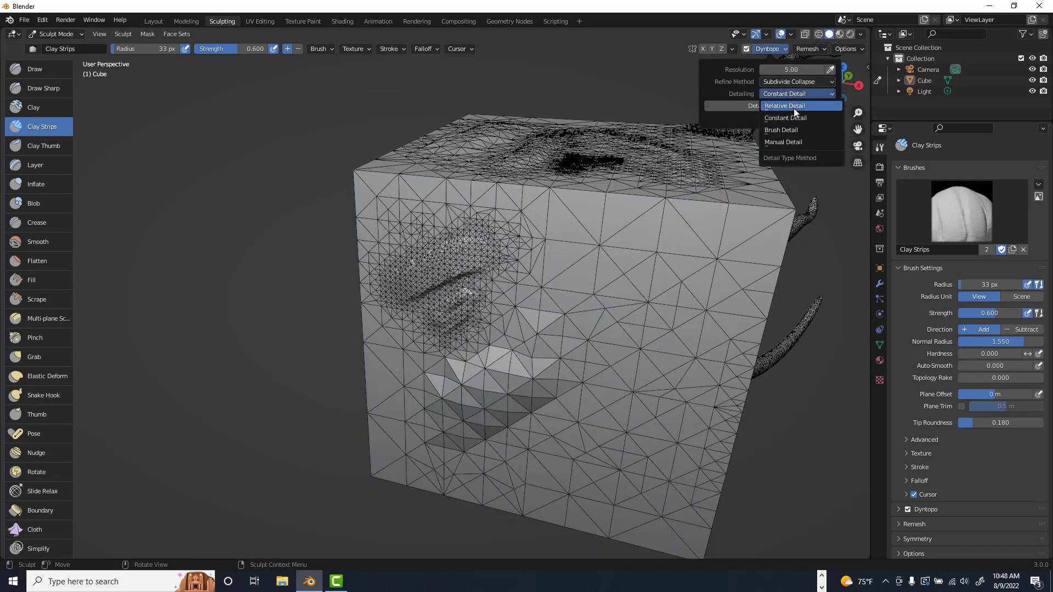
{"action": "left_click", "coordinate": [794, 107]}
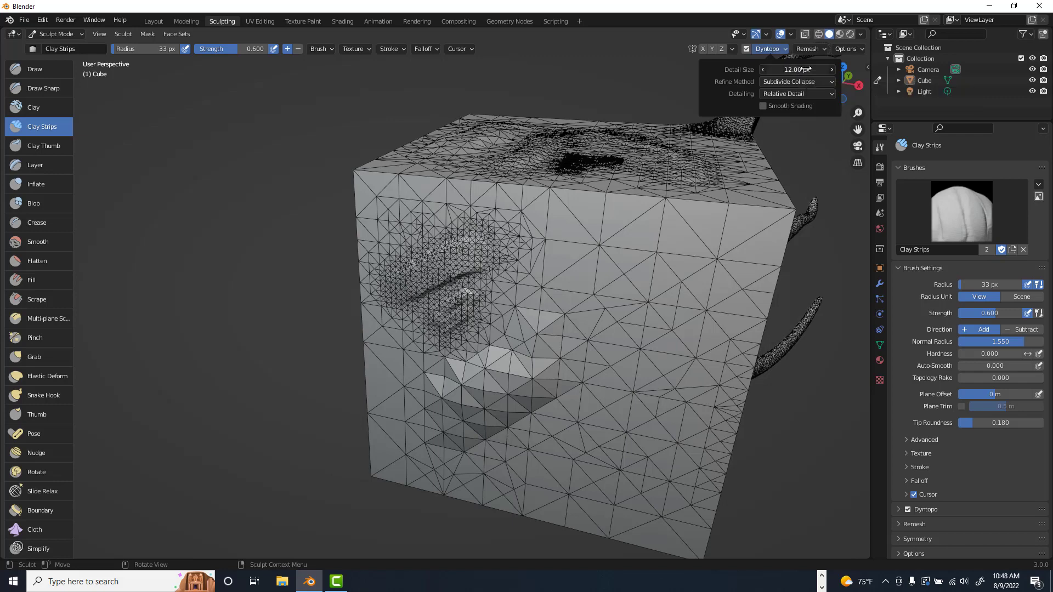
{"action": "left_click", "coordinate": [806, 67]}
{"action": "scroll", "coordinate": [674, 266], "scroll_direction": "up", "scroll_amount": 4}
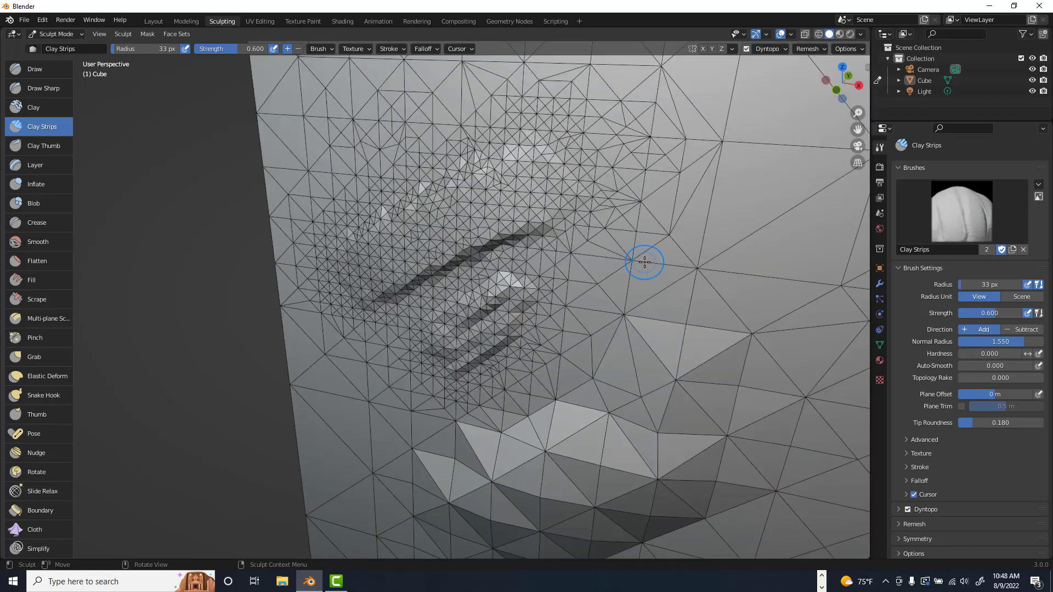
{"action": "scroll", "coordinate": [642, 254], "scroll_direction": "down", "scroll_amount": 1}
{"action": "left_click_drag", "start_coordinate": [697, 246], "coordinate": [805, 327]}
{"action": "middle_click_drag", "start_coordinate": [805, 327], "coordinate": [719, 307]}
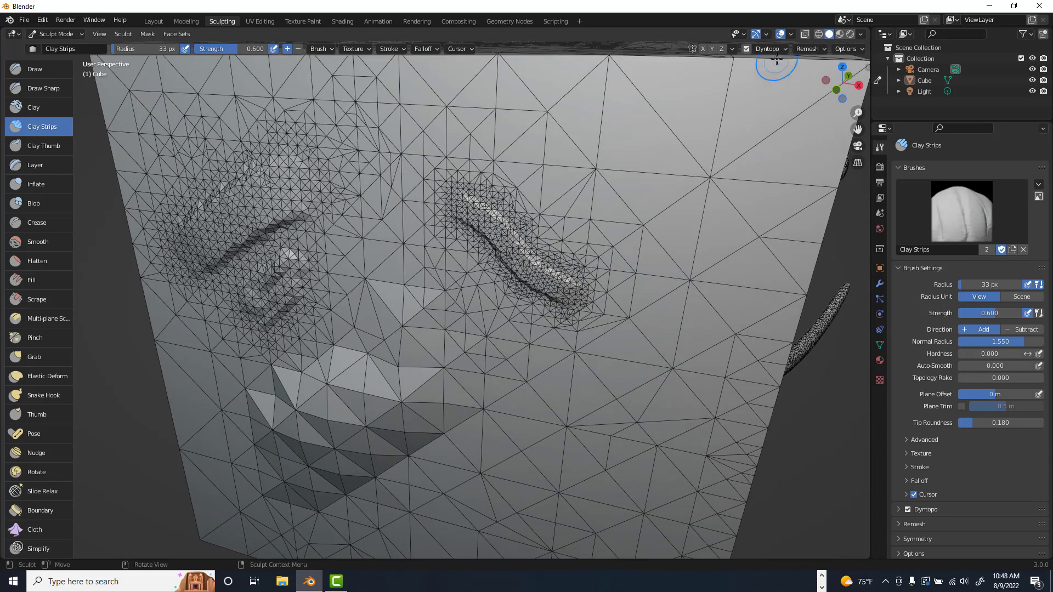
Sculpt a clay strip from far away across the lower part of the side face, beside the coarse strip
{"action": "left_click", "coordinate": [782, 51]}
{"action": "scroll", "coordinate": [609, 244], "scroll_direction": "down", "scroll_amount": 8}
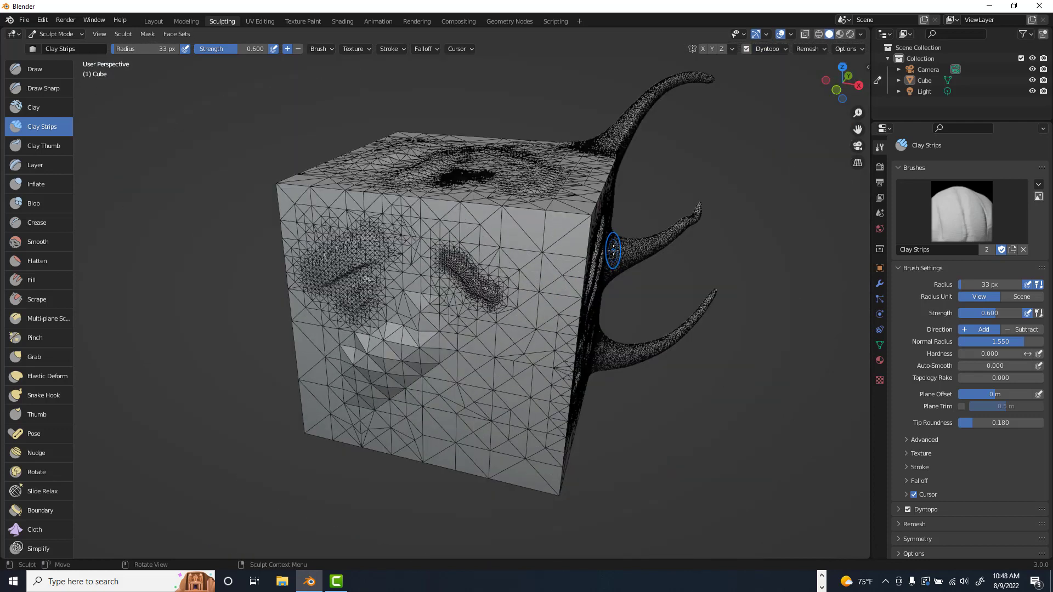
{"action": "mouse_move", "coordinate": [447, 346]}
{"action": "left_mouse_down"}
{"action": "mouse_move", "coordinate": [460, 332]}
{"action": "mouse_move", "coordinate": [428, 356]}
{"action": "mouse_move", "coordinate": [456, 340]}
{"action": "left_mouse_up"}
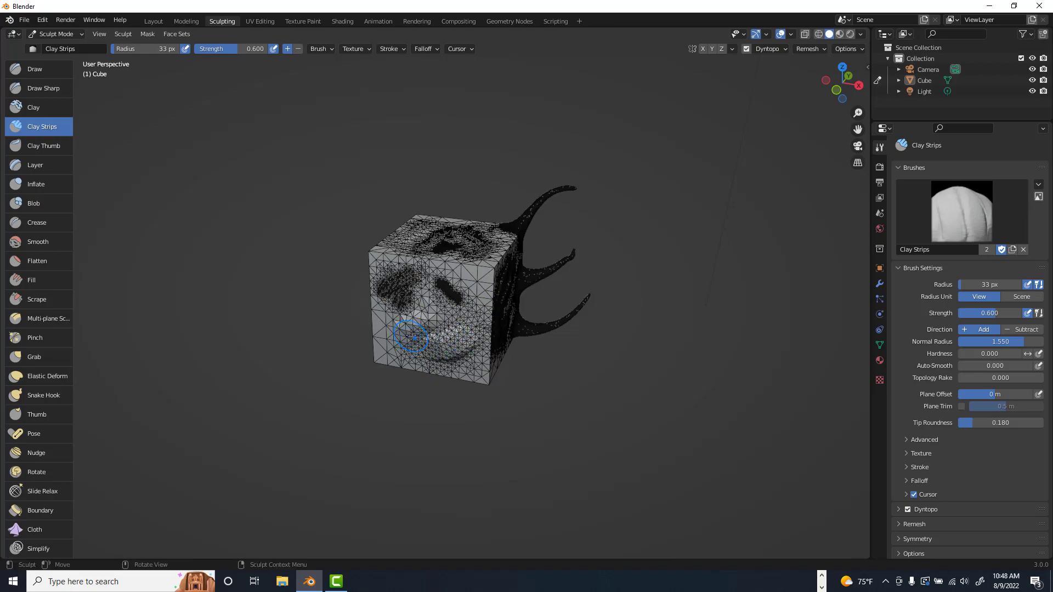
Sculpt a close-up clay strip running into the wavy ridge and compare its mesh density with the strip made from far away
{"action": "scroll", "coordinate": [416, 247], "scroll_direction": "up", "scroll_amount": 10}
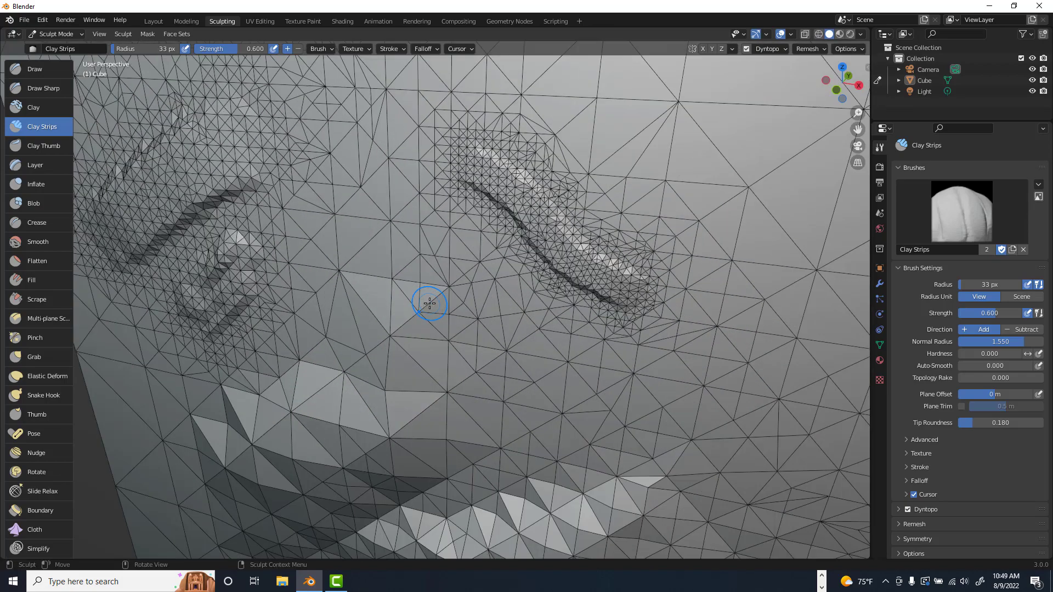
{"action": "scroll", "coordinate": [430, 304], "scroll_direction": "up", "scroll_amount": 3}
{"action": "mouse_move", "coordinate": [431, 305]}
{"action": "left_mouse_down"}
{"action": "mouse_move", "coordinate": [542, 233]}
{"action": "mouse_move", "coordinate": [598, 243]}
{"action": "mouse_move", "coordinate": [664, 208]}
{"action": "mouse_move", "coordinate": [728, 155]}
{"action": "left_mouse_up"}
{"action": "scroll", "coordinate": [702, 226], "scroll_direction": "down", "scroll_amount": 8}
{"action": "scroll", "coordinate": [513, 277], "scroll_direction": "up", "scroll_amount": 5}
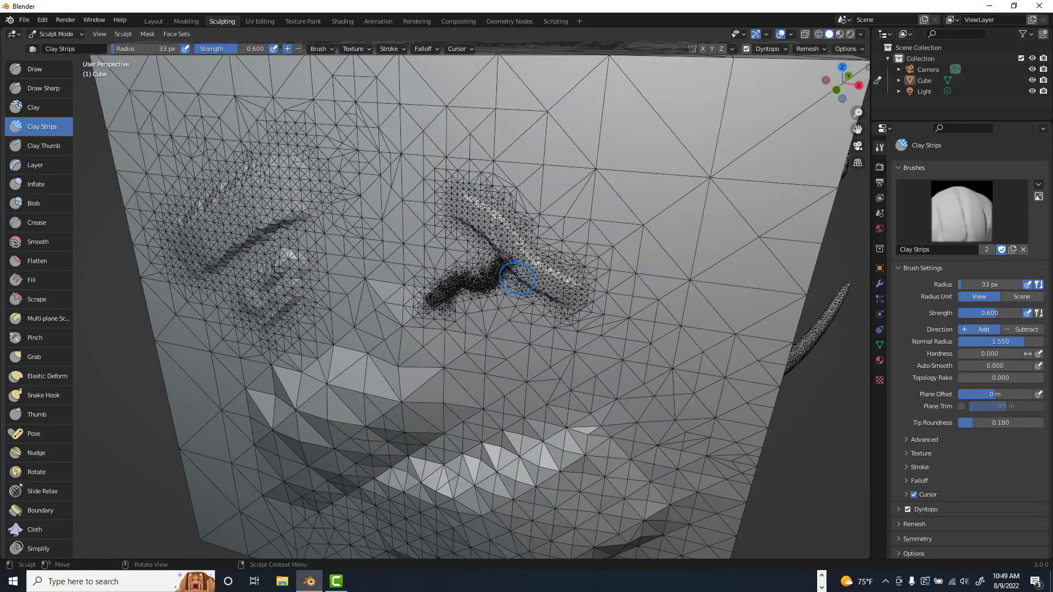
{"action": "scroll", "coordinate": [516, 277], "scroll_direction": "down", "scroll_amount": 5}
Set the Dyntopo detail size to 20 px
{"action": "left_click", "coordinate": [807, 48]}
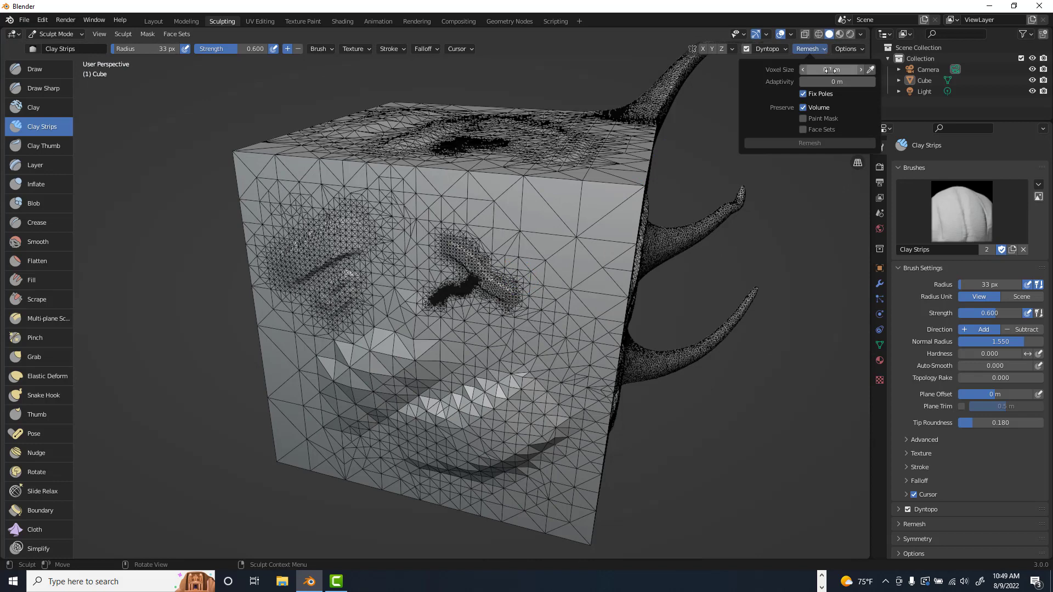
{"action": "mouse_move", "coordinate": [768, 49]}
{"action": "left_click", "coordinate": [790, 68]}
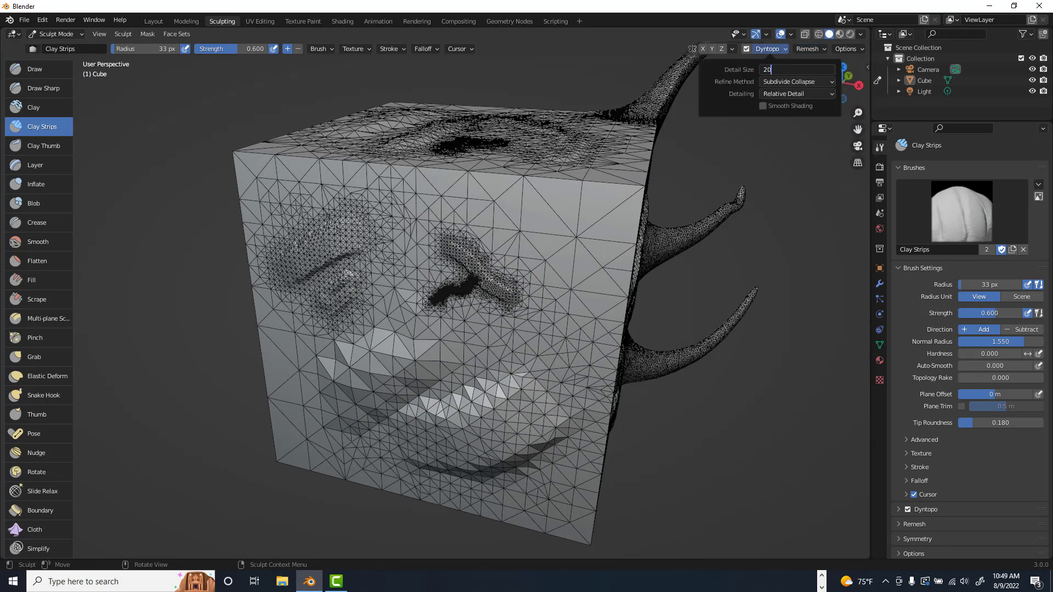
{"action": "key", "text": "Return"}
Sculpt a distant clay strip and a short close-up one on the adjacent plain face, comparing their triangle sizes
{"action": "scroll", "coordinate": [418, 263], "scroll_direction": "down", "scroll_amount": 5}
{"action": "middle_click_drag", "start_coordinate": [418, 264], "coordinate": [532, 255]}
{"action": "mouse_move", "coordinate": [403, 347]}
{"action": "left_mouse_down"}
{"action": "mouse_move", "coordinate": [447, 323]}
{"action": "mouse_move", "coordinate": [441, 280]}
{"action": "mouse_move", "coordinate": [405, 274]}
{"action": "mouse_move", "coordinate": [482, 219]}
{"action": "mouse_move", "coordinate": [401, 291]}
{"action": "mouse_move", "coordinate": [470, 223]}
{"action": "left_mouse_up"}
{"action": "scroll", "coordinate": [399, 305], "scroll_direction": "up", "scroll_amount": 8}
{"action": "scroll", "coordinate": [399, 307], "scroll_direction": "up", "scroll_amount": 2}
{"action": "scroll", "coordinate": [501, 254], "scroll_direction": "down", "scroll_amount": 6}
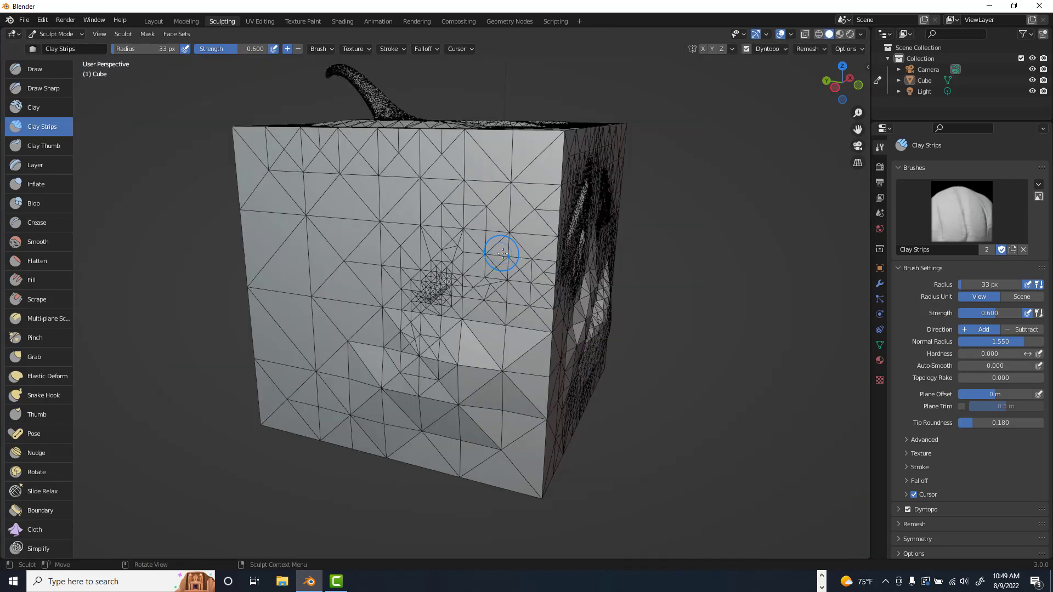
{"action": "mouse_move", "coordinate": [500, 254]}
{"action": "middle_mouse_down"}
{"action": "mouse_move", "coordinate": [482, 276]}
{"action": "mouse_move", "coordinate": [538, 228]}
{"action": "mouse_move", "coordinate": [500, 238]}
{"action": "mouse_move", "coordinate": [491, 264]}
{"action": "mouse_move", "coordinate": [496, 243]}
{"action": "middle_mouse_up"}
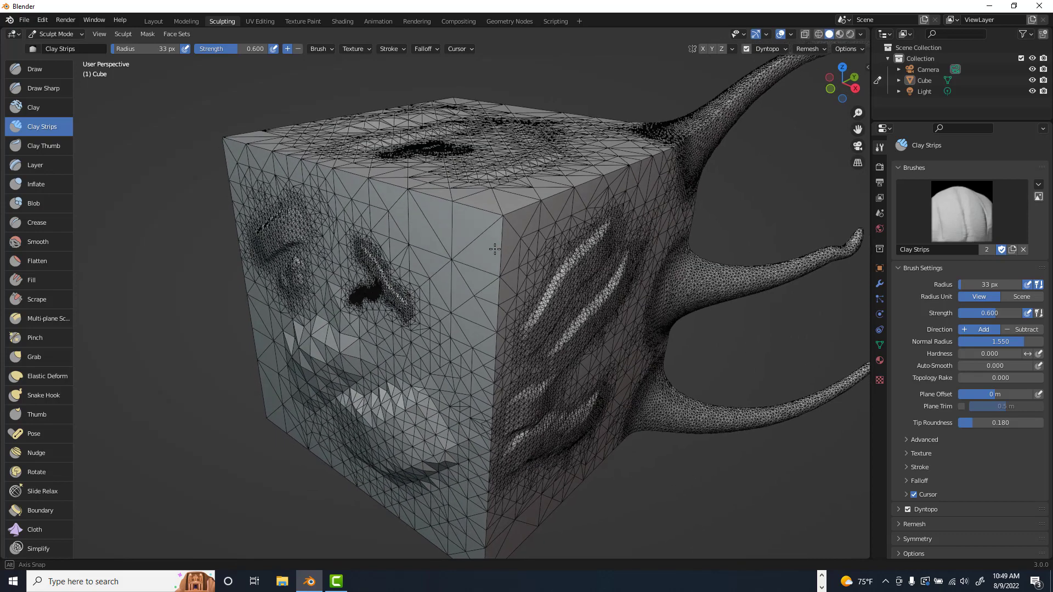
Set Dyntopo detailing back to Constant Detail
{"action": "left_click", "coordinate": [778, 50]}
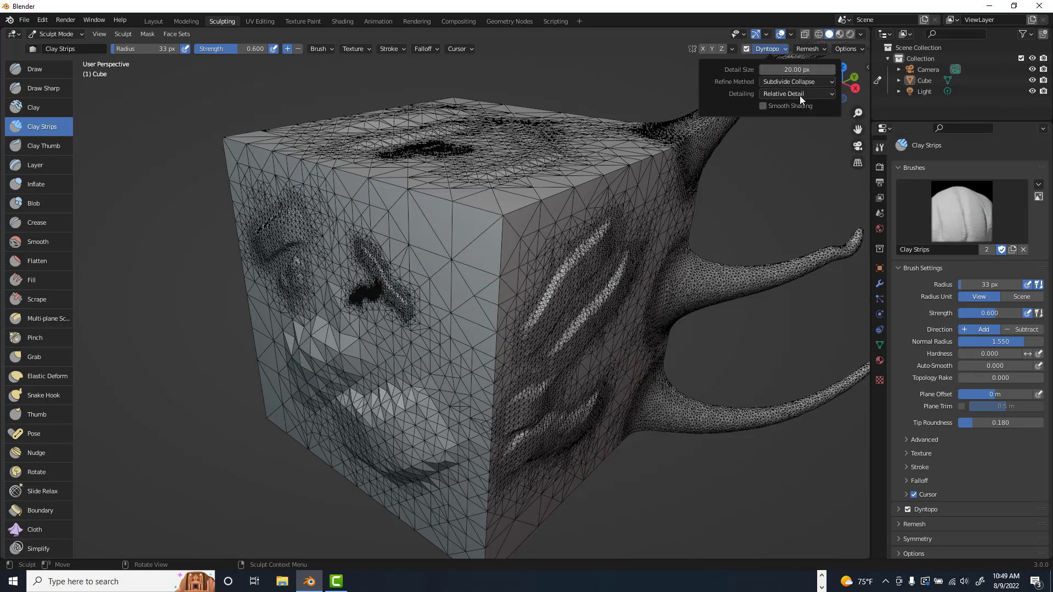
{"action": "left_click", "coordinate": [800, 95]}
{"action": "left_click", "coordinate": [802, 119]}
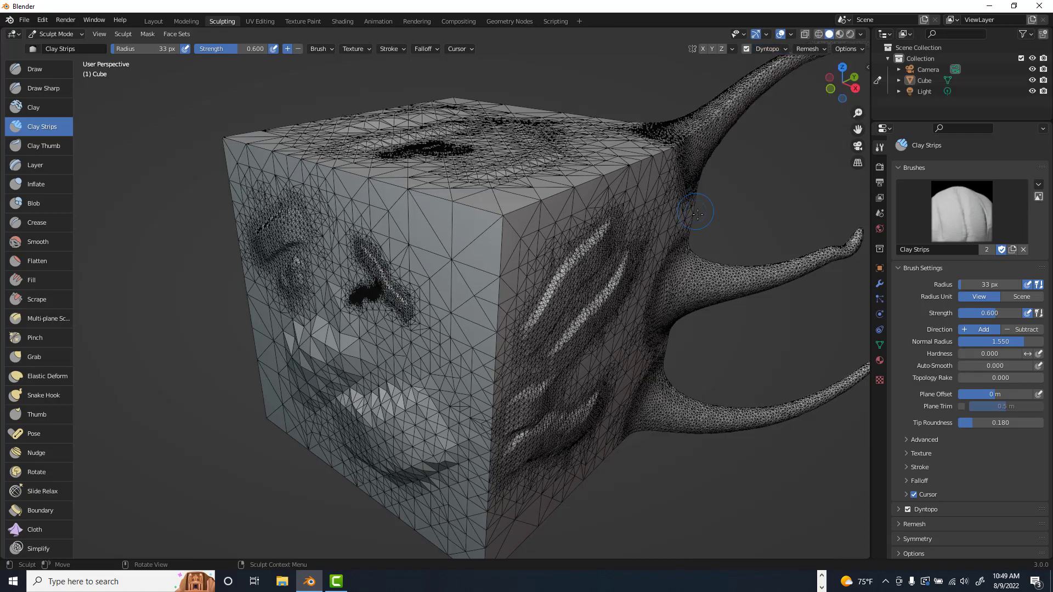
{"action": "mouse_move", "coordinate": [732, 230]}
{"action": "middle_mouse_down"}
{"action": "mouse_move", "coordinate": [746, 222]}
{"action": "mouse_move", "coordinate": [717, 225]}
{"action": "mouse_move", "coordinate": [715, 240]}
{"action": "mouse_move", "coordinate": [604, 255]}
{"action": "middle_mouse_up"}
{"action": "mouse_move", "coordinate": [604, 255]}
{"action": "middle_mouse_down"}
{"action": "mouse_move", "coordinate": [618, 251]}
{"action": "mouse_move", "coordinate": [608, 260]}
{"action": "middle_mouse_up"}
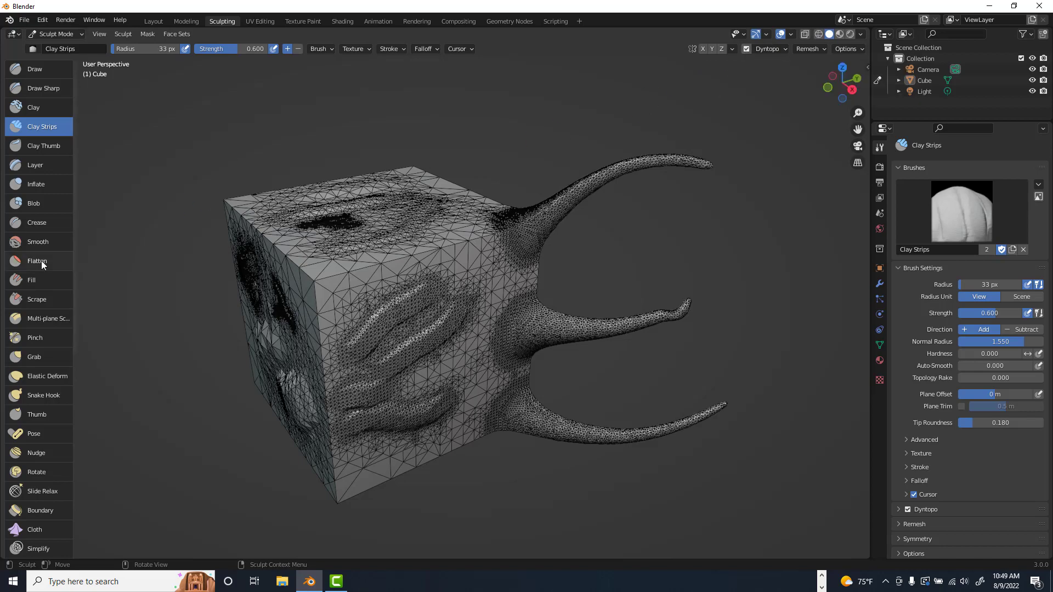
Choose the Draw Sharp brush and try strokes on the cube's coarse side face
{"action": "middle_click_drag", "start_coordinate": [130, 301], "coordinate": [321, 293]}
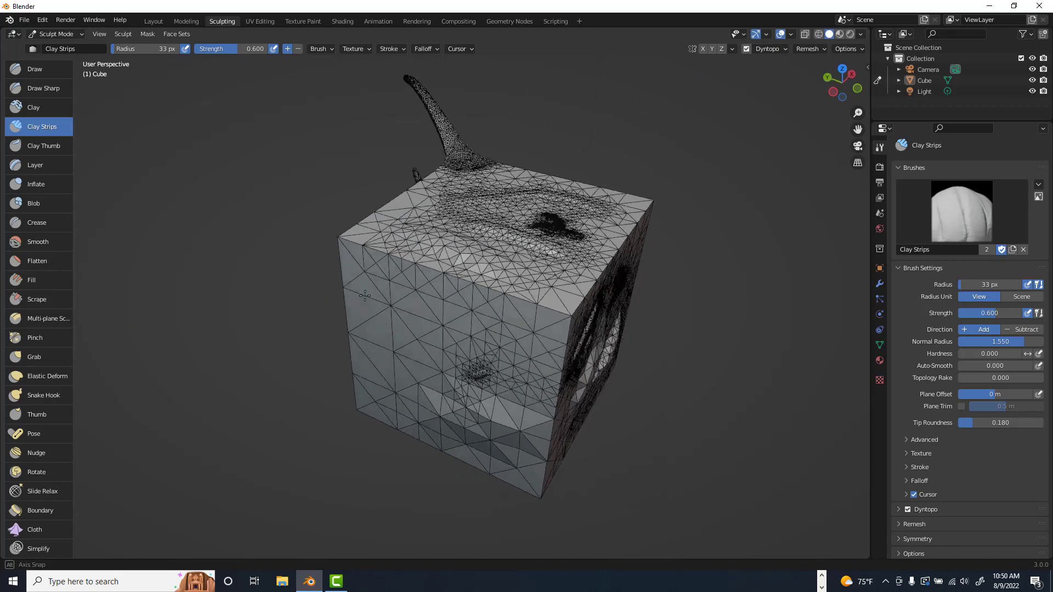
{"action": "scroll", "coordinate": [321, 293], "scroll_direction": "up", "scroll_amount": 3}
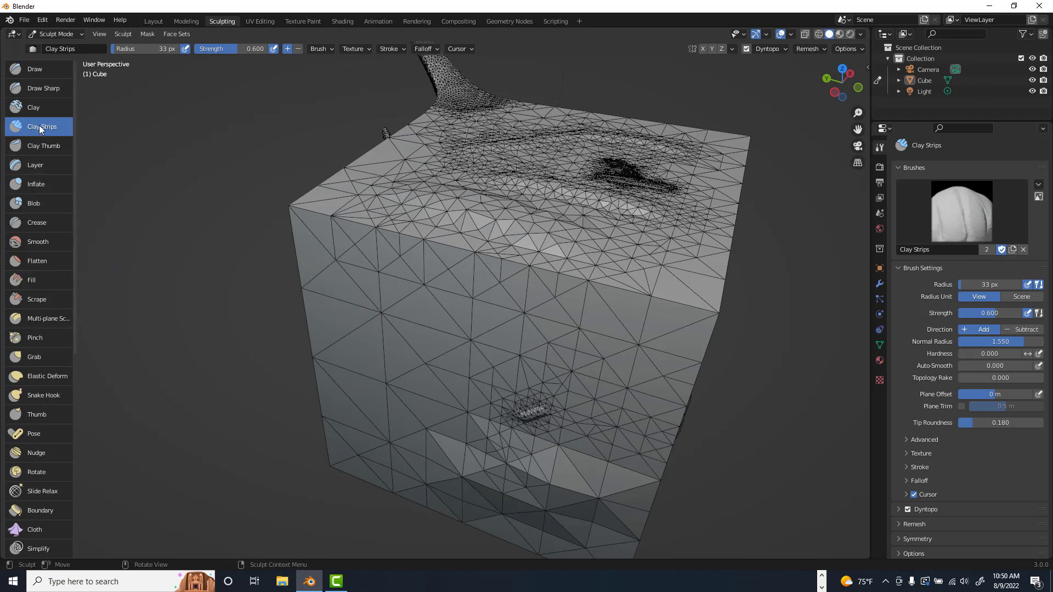
{"action": "left_click", "coordinate": [37, 87]}
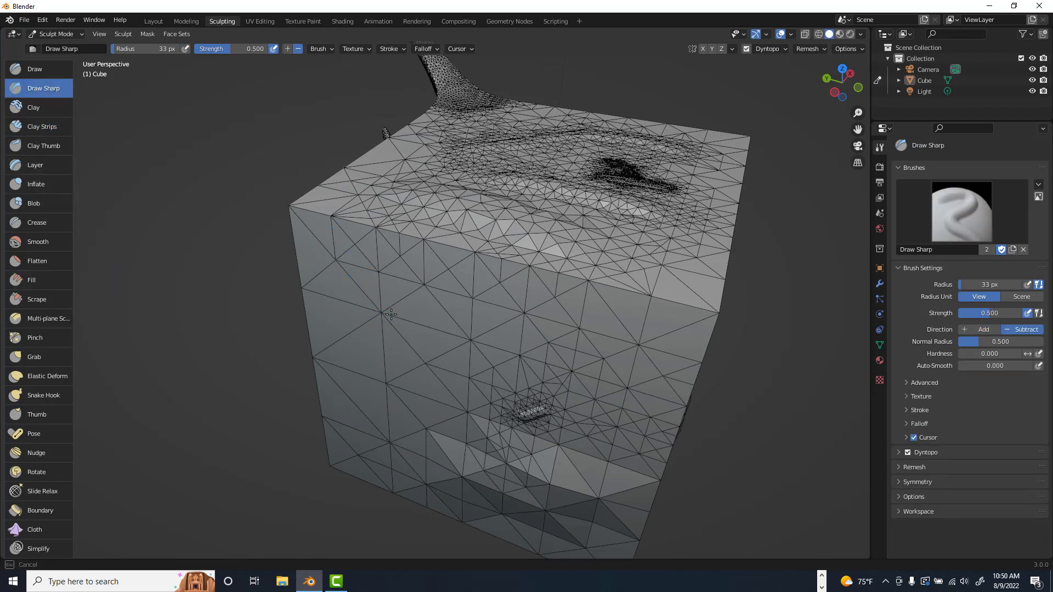
{"action": "left_click_drag", "start_coordinate": [455, 290], "coordinate": [455, 289]}
{"action": "left_click_drag", "start_coordinate": [518, 315], "coordinate": [518, 315]}
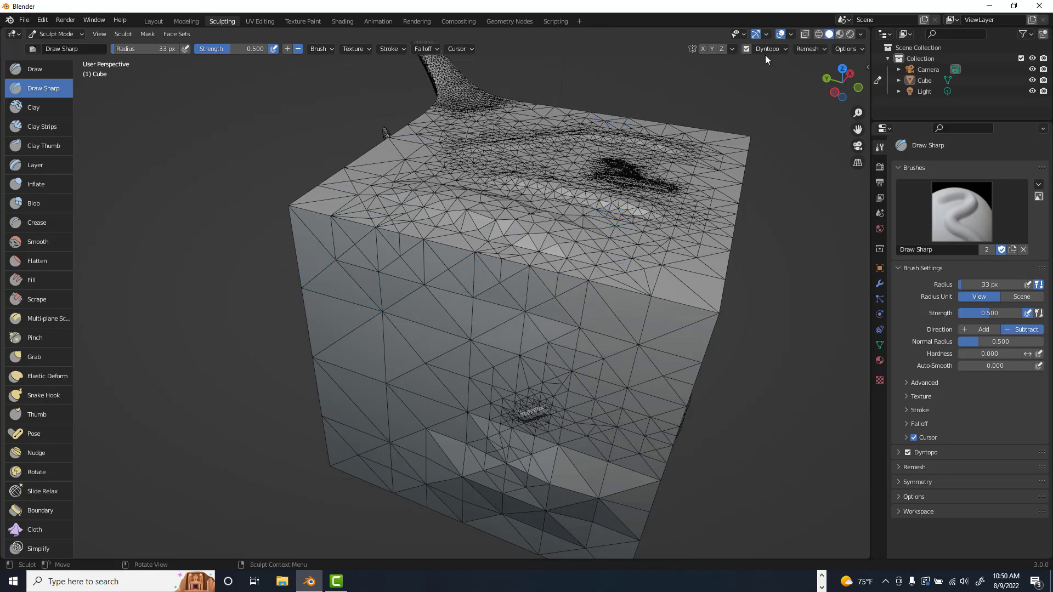
{"action": "mouse_move", "coordinate": [693, 173]}
{"action": "middle_mouse_down"}
{"action": "mouse_move", "coordinate": [434, 200]}
{"action": "mouse_move", "coordinate": [503, 172]}
{"action": "mouse_move", "coordinate": [369, 196]}
{"action": "mouse_move", "coordinate": [258, 170]}
{"action": "middle_mouse_up"}
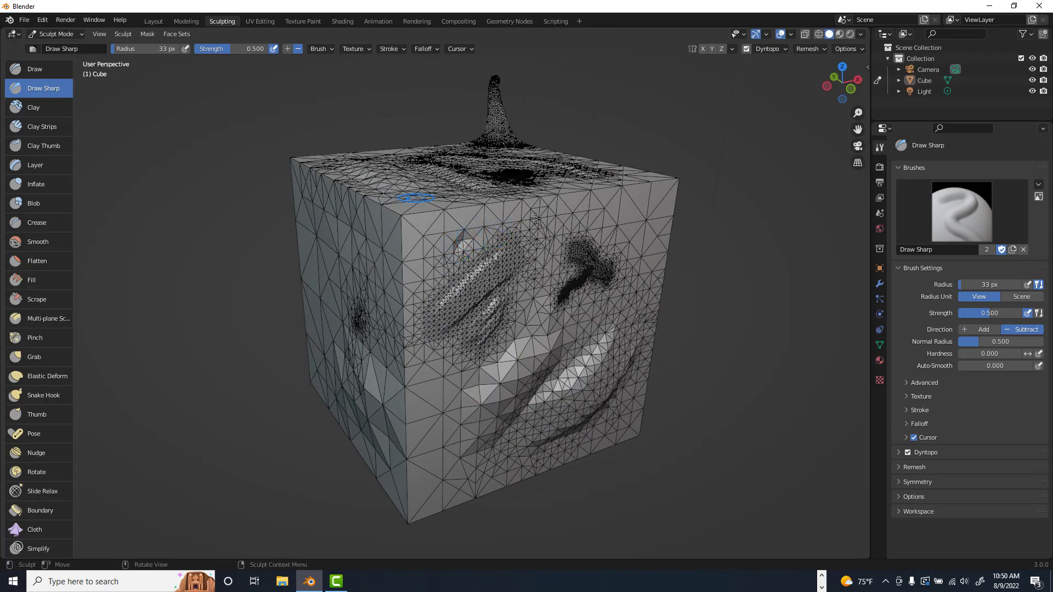
{"action": "middle_click_drag", "start_coordinate": [565, 241], "coordinate": [439, 235]}
{"action": "middle_click_drag", "start_coordinate": [519, 252], "coordinate": [527, 260]}
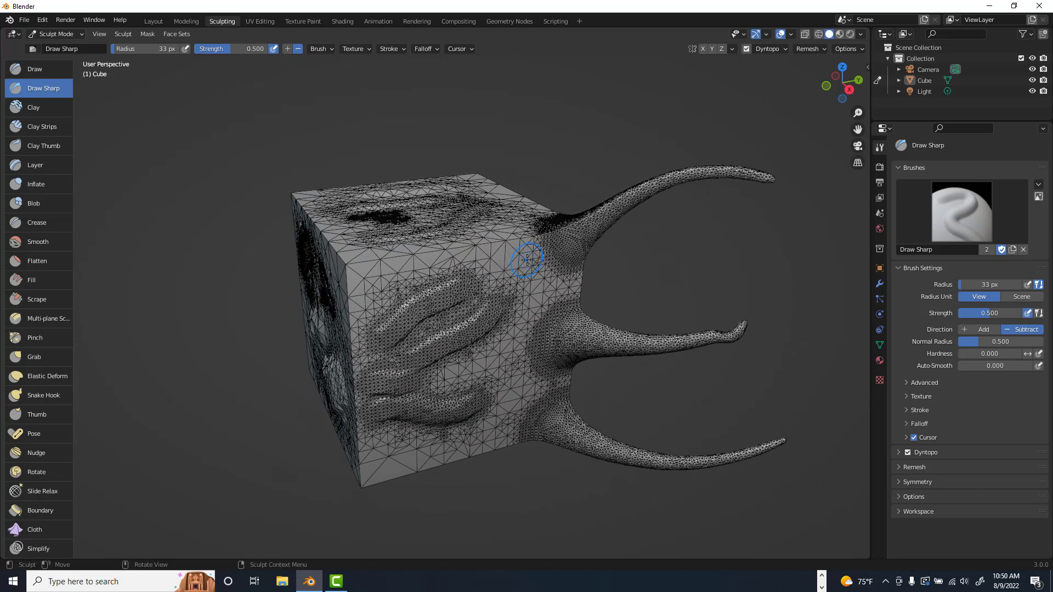